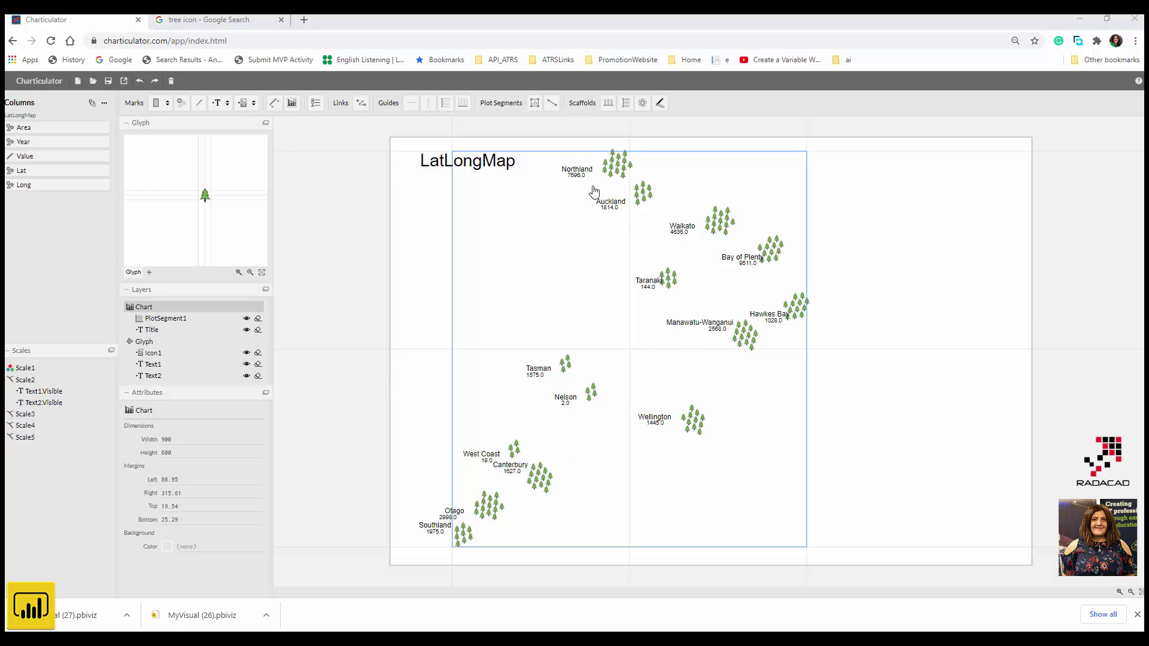
Step: Open the Polio incidence map example from the Charticulator gallery in a new tab
click(304, 19)
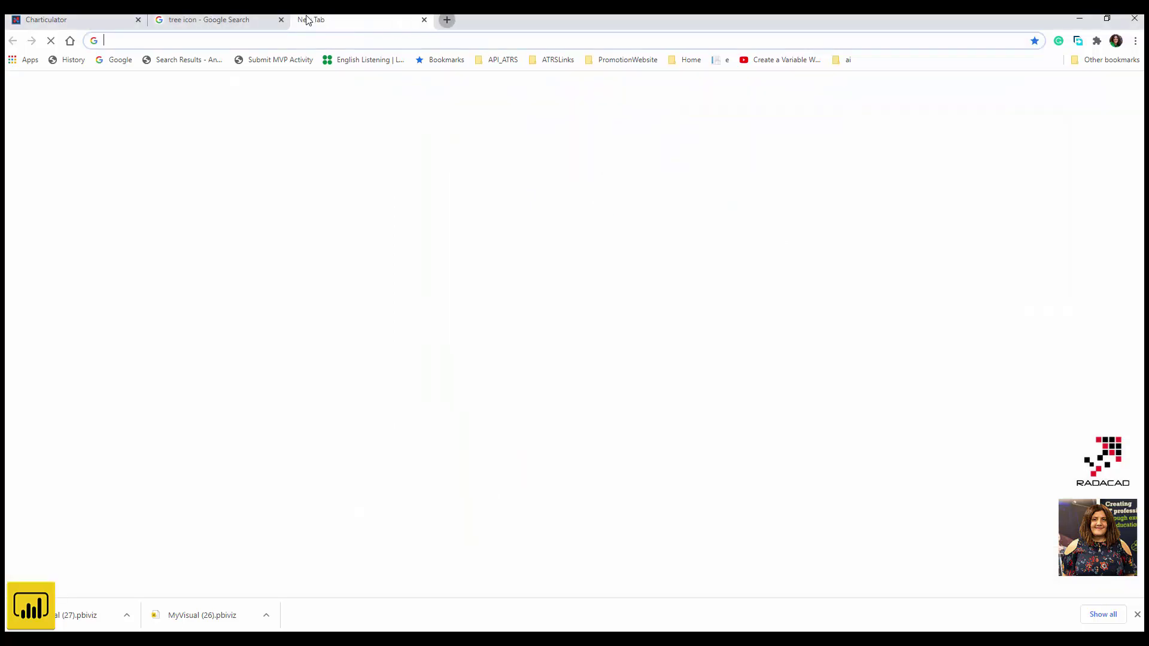
text(charticulator.com)
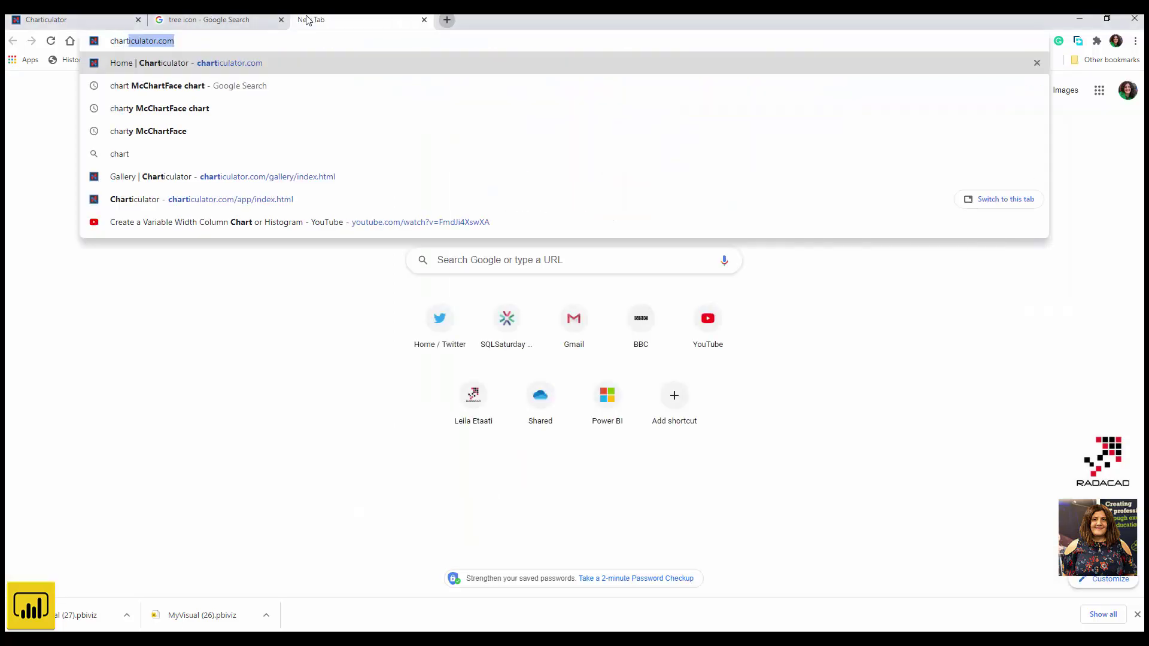
key(Return)
click(661, 87)
scroll(680, 407, down, 8)
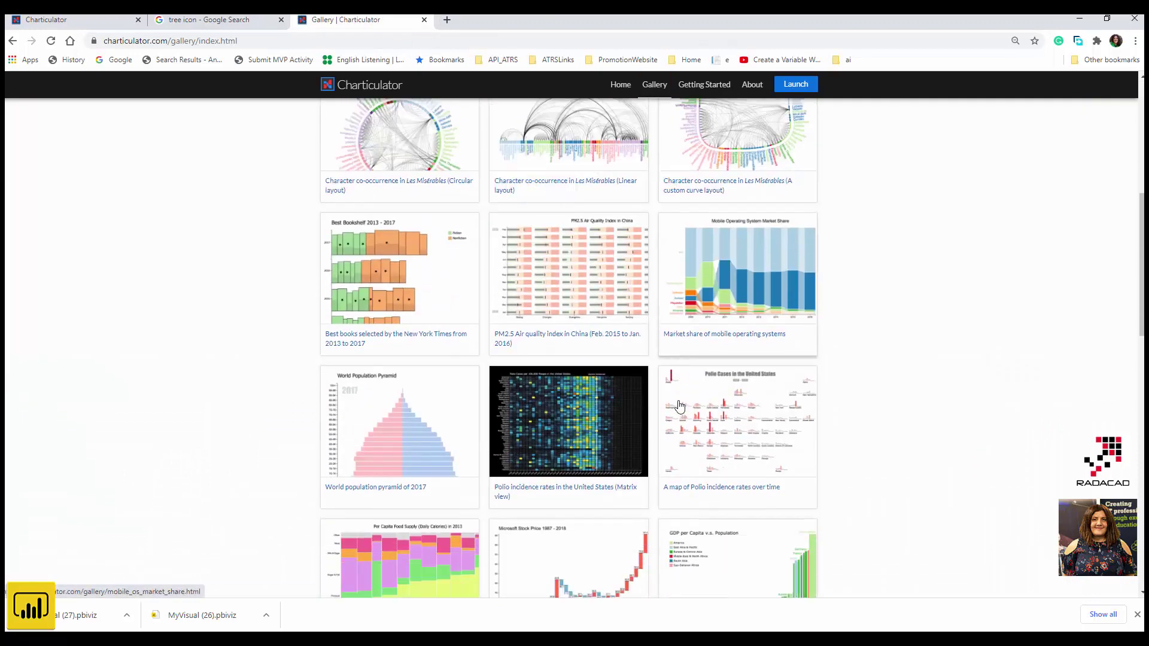
scroll(682, 383, down, 1)
click(740, 302)
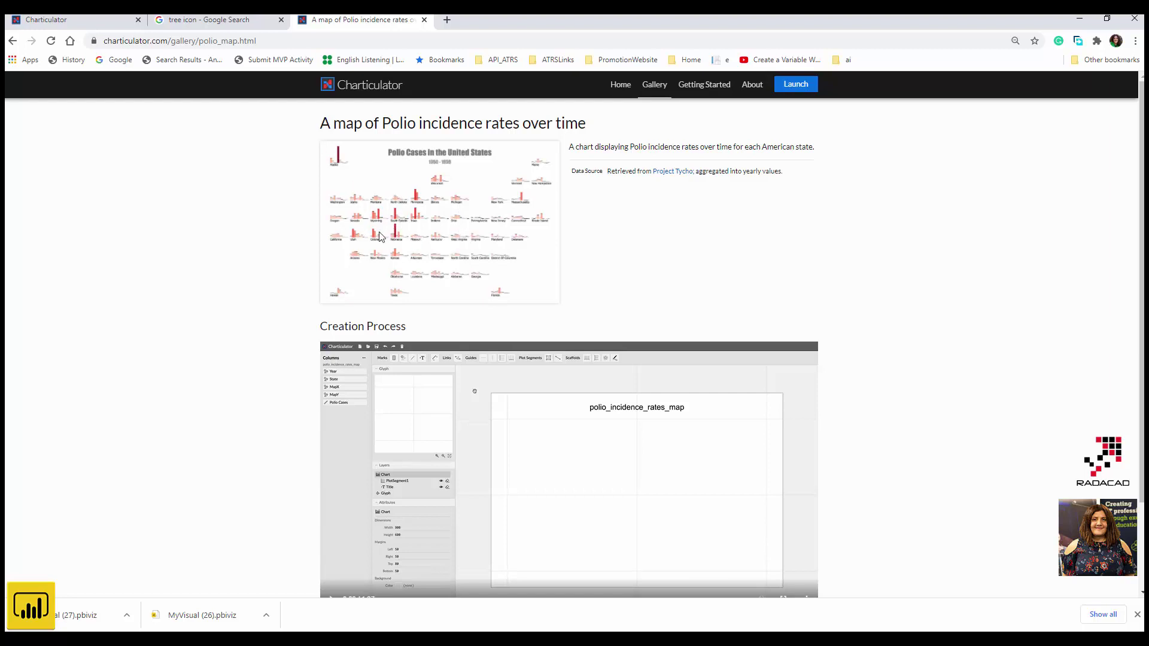
Step: Watch the example's creation video full screen, then go back to the LatLongMap chart tab
scroll(664, 516, down, 1)
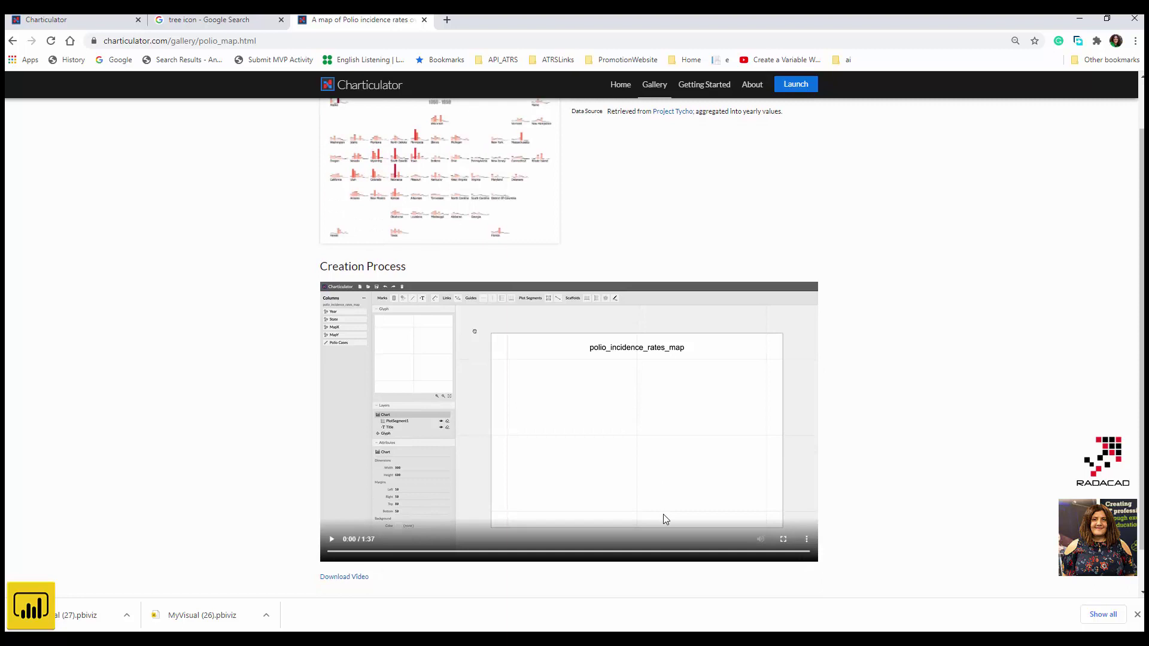
click(783, 539)
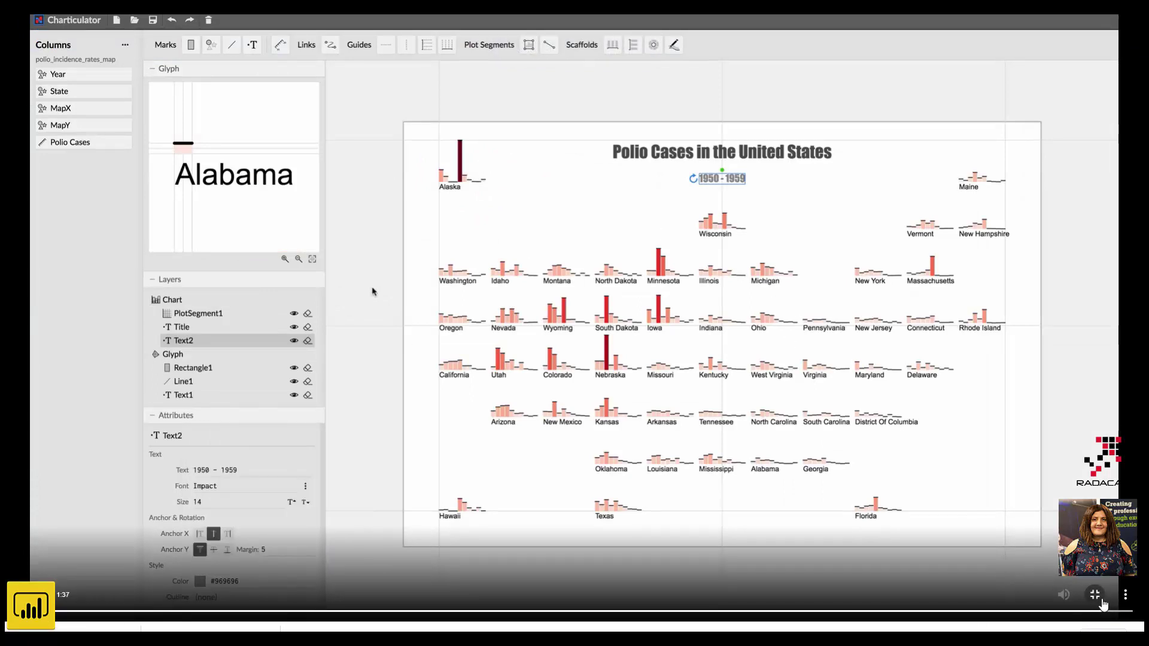
click(1099, 600)
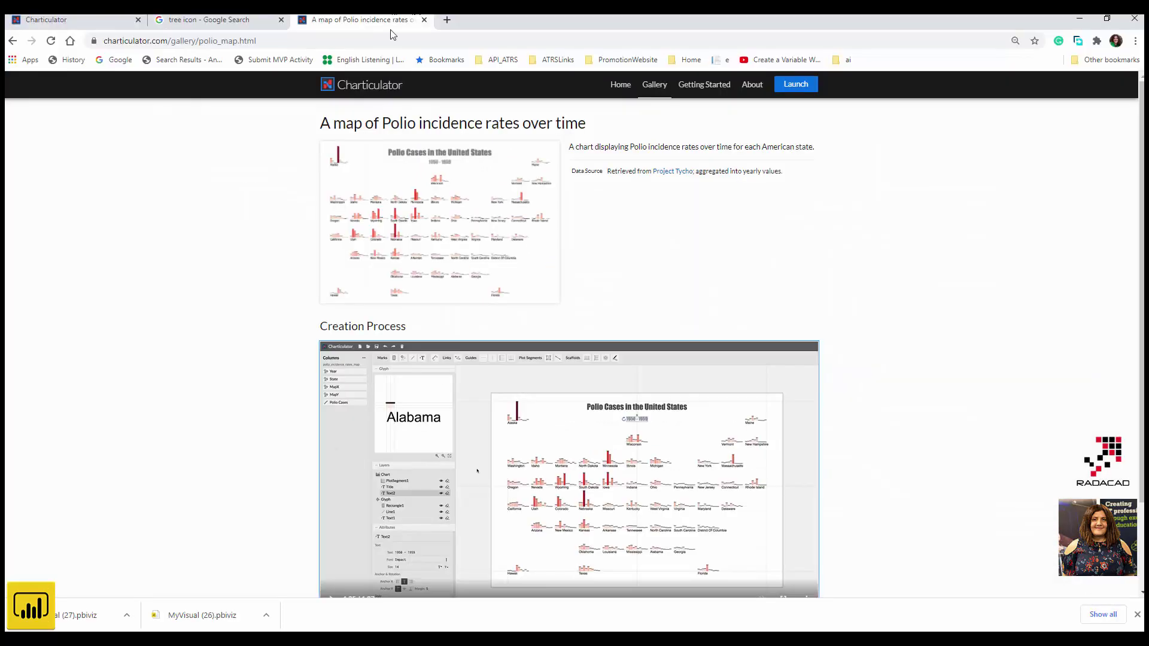
click(91, 18)
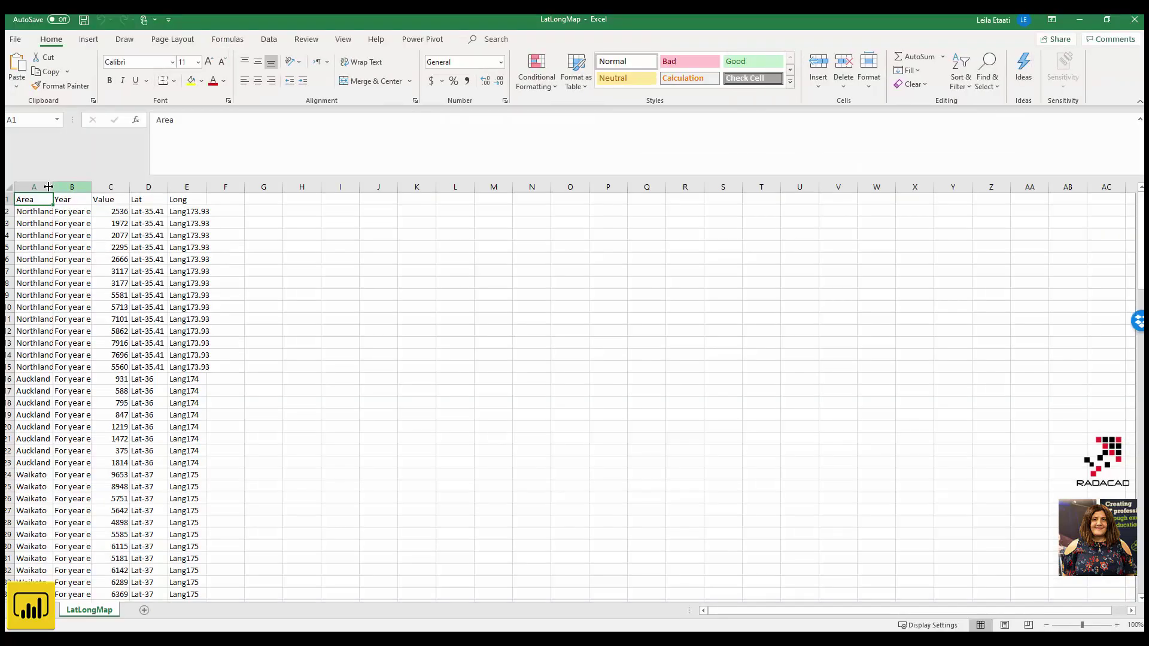
Step: Autofit columns A, B and C of LatLongMap and select columns A–C
double_click(53, 187)
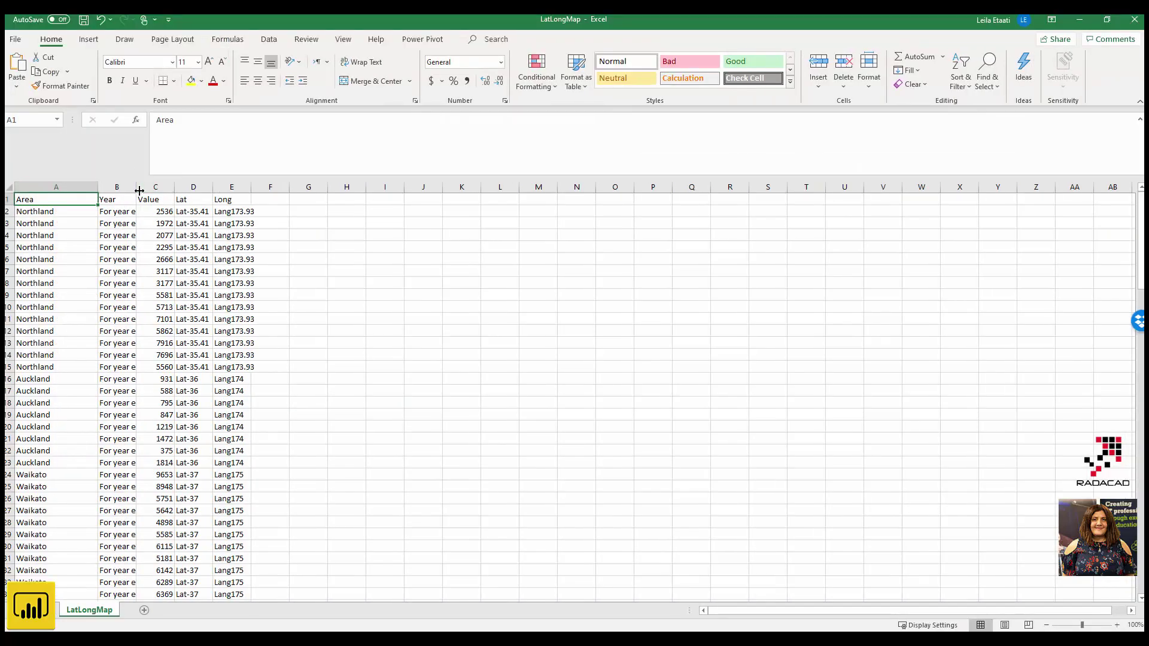
double_click(136, 187)
double_click(228, 188)
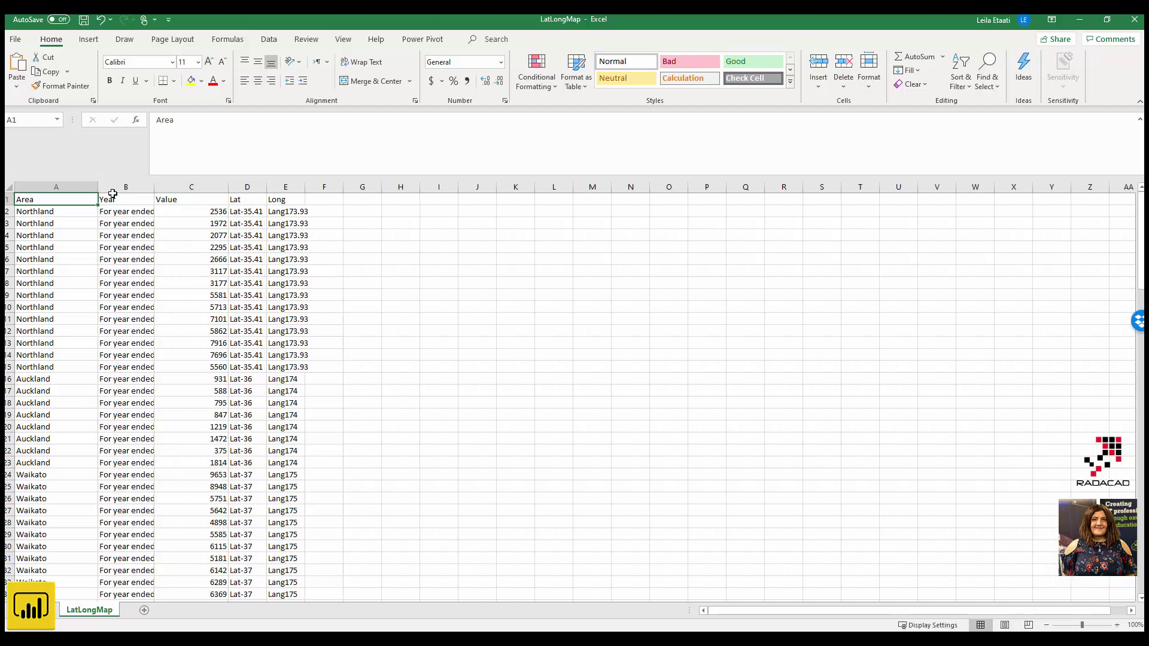
drag(85, 187, 208, 179)
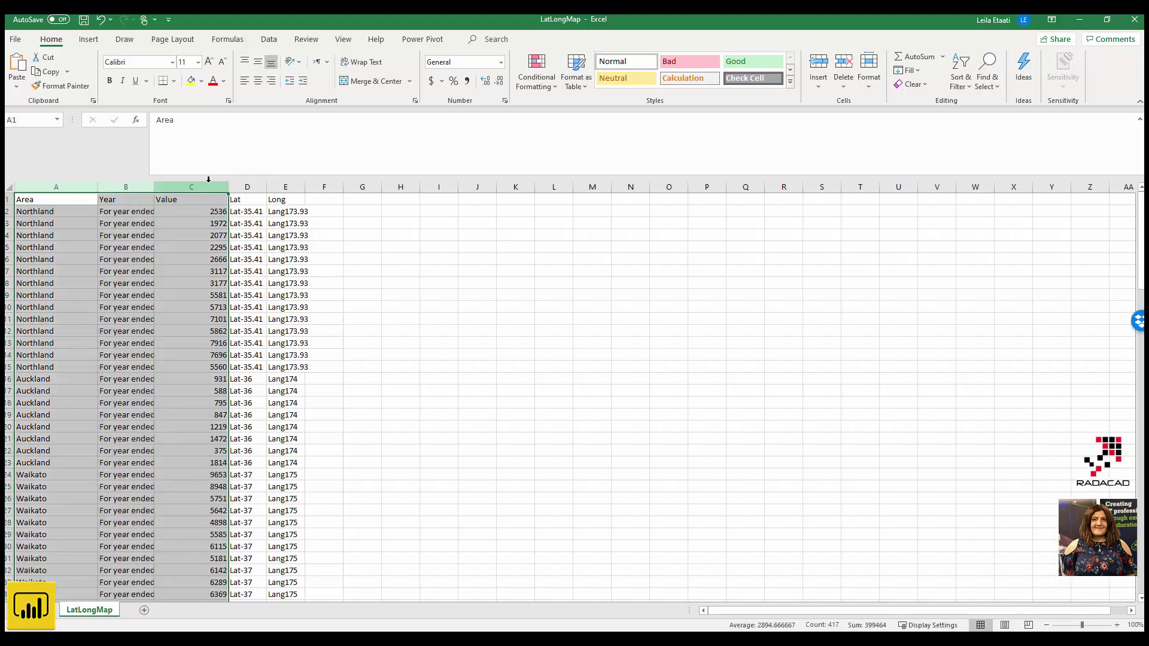
click(147, 237)
click(194, 208)
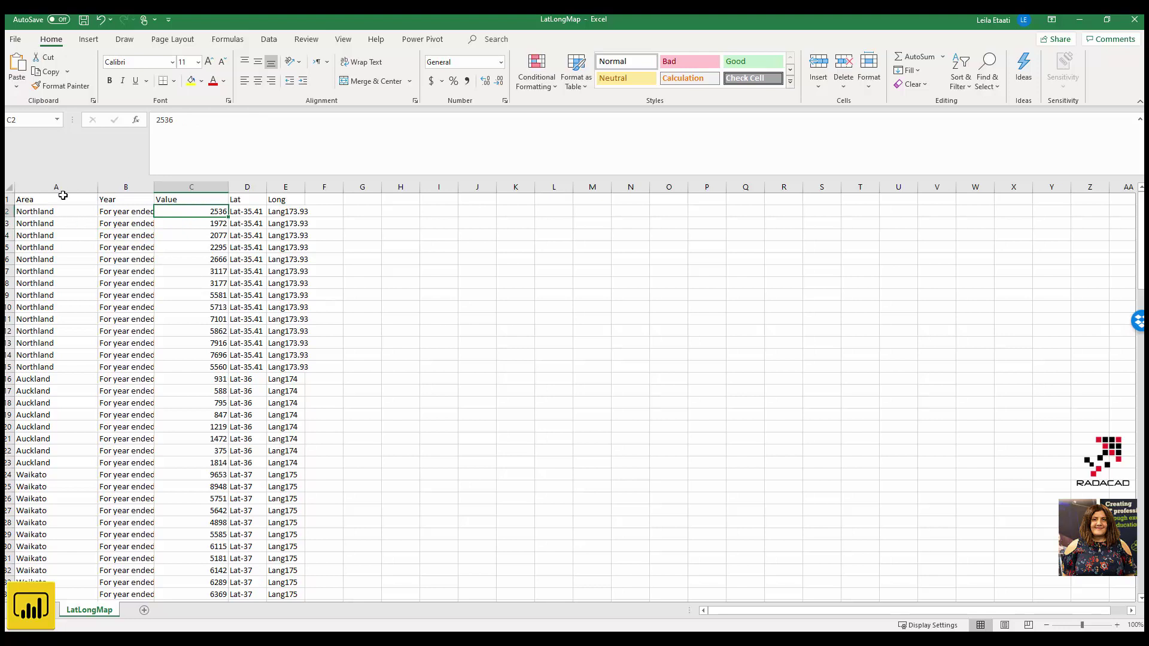
drag(77, 186, 173, 181)
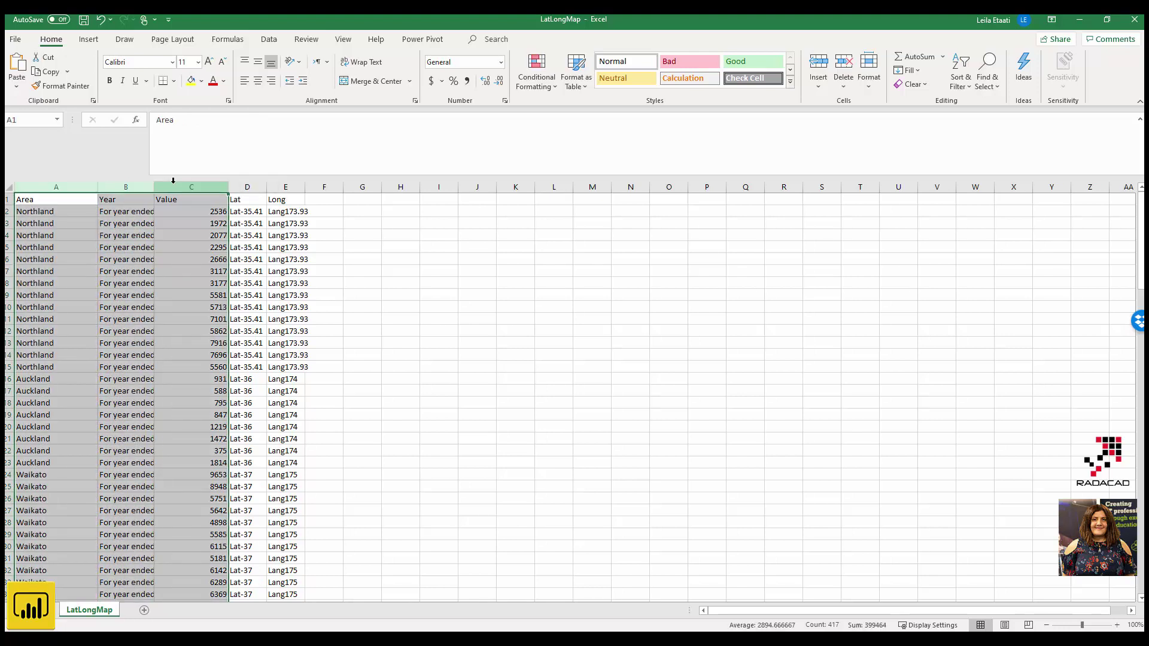
click(197, 213)
drag(68, 185, 183, 182)
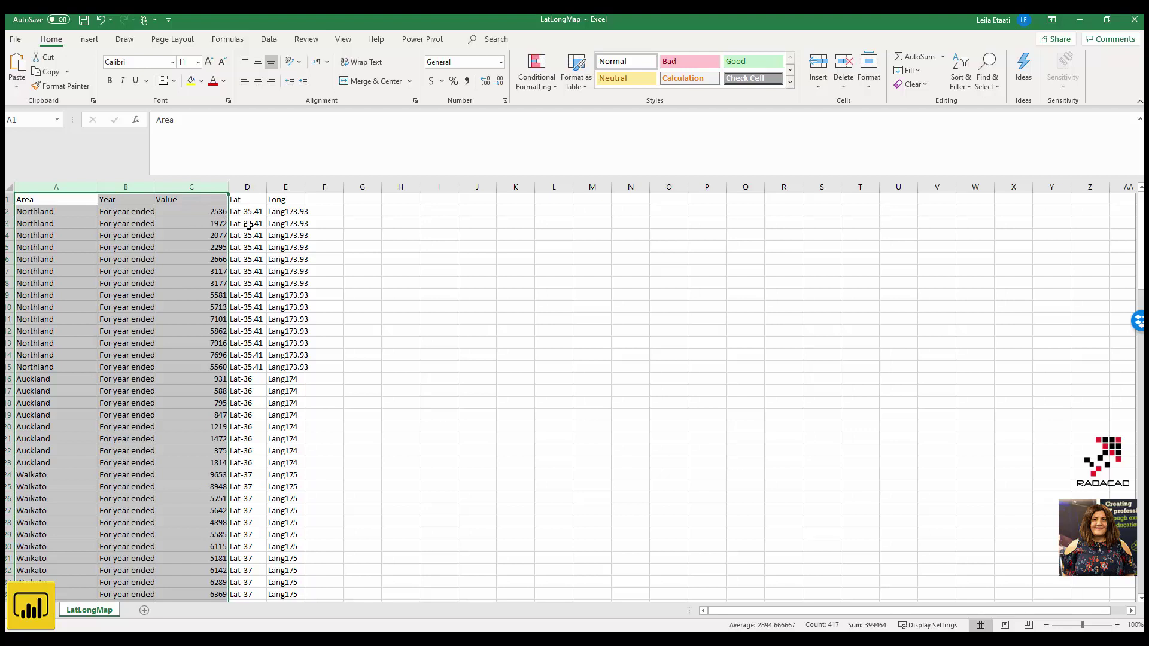
Step: Select the Lat and Long columns after looking through the region rows
drag(253, 186, 294, 184)
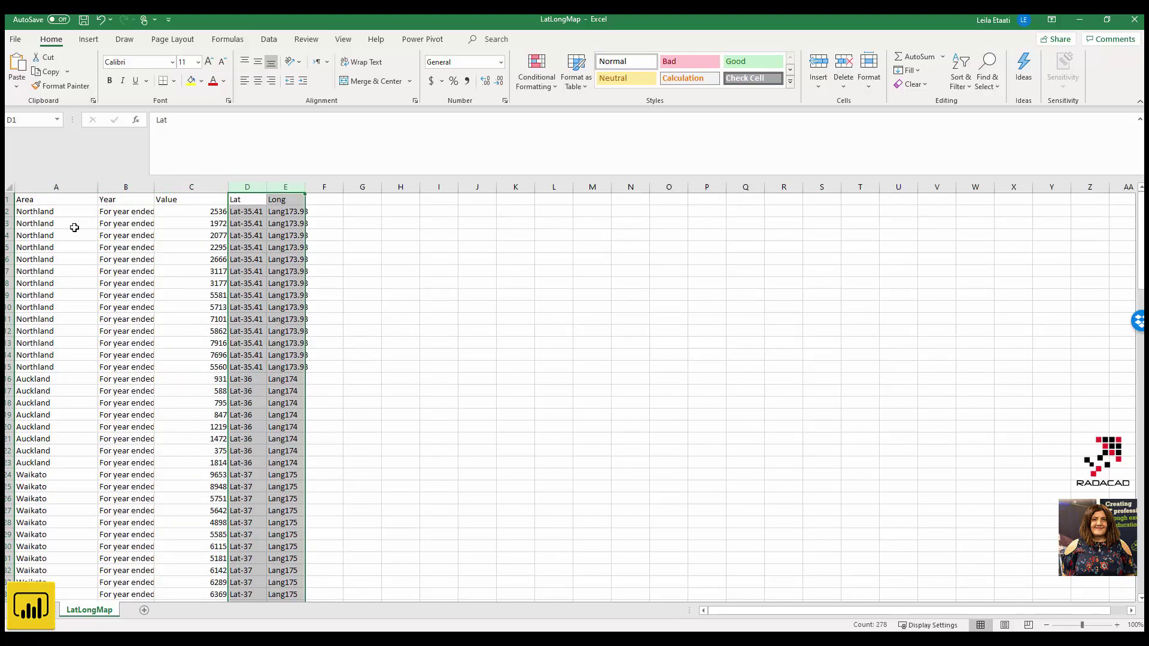
click(48, 224)
click(37, 498)
scroll(47, 549, down, 3)
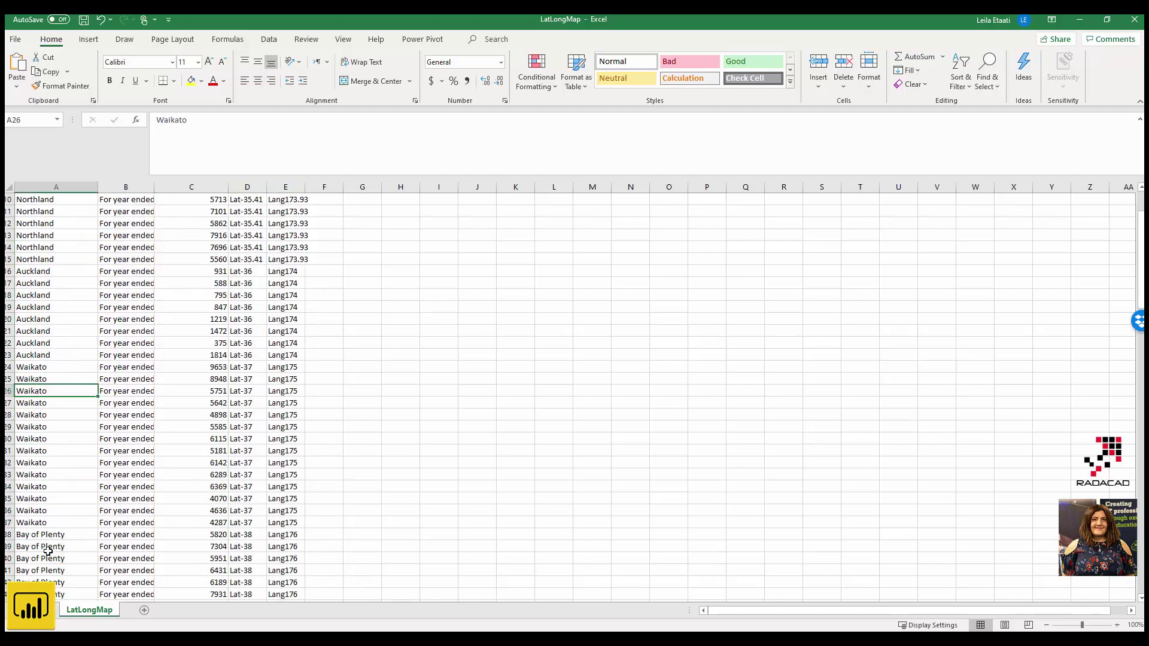
scroll(48, 549, down, 9)
scroll(48, 550, up, 7)
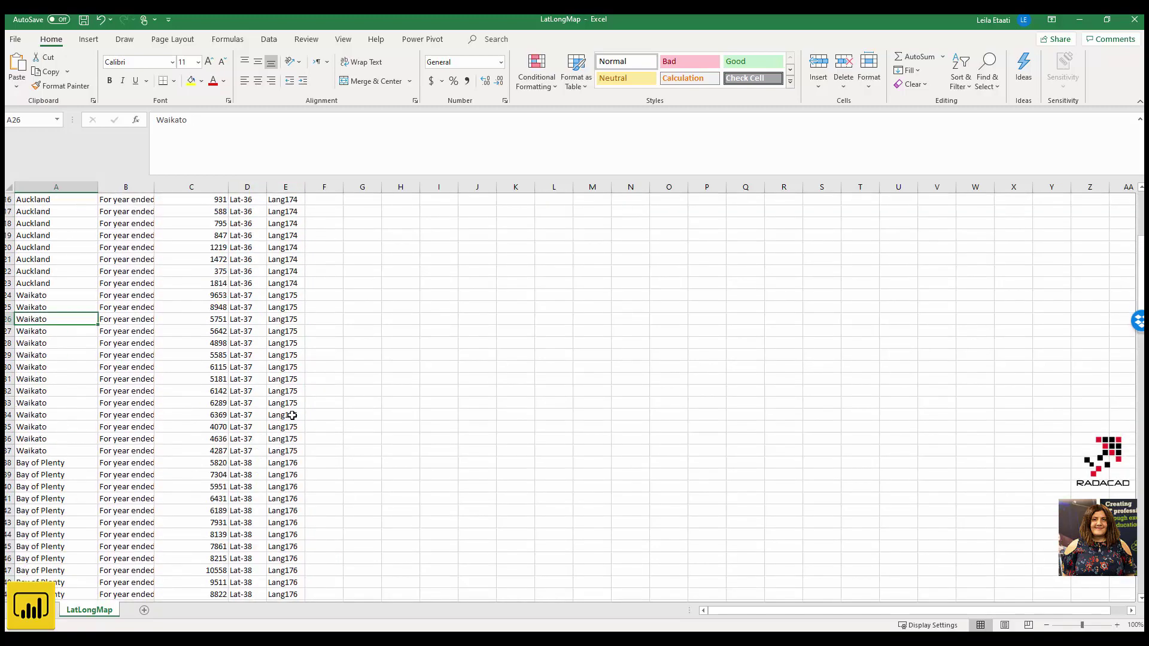
scroll(287, 425, up, 5)
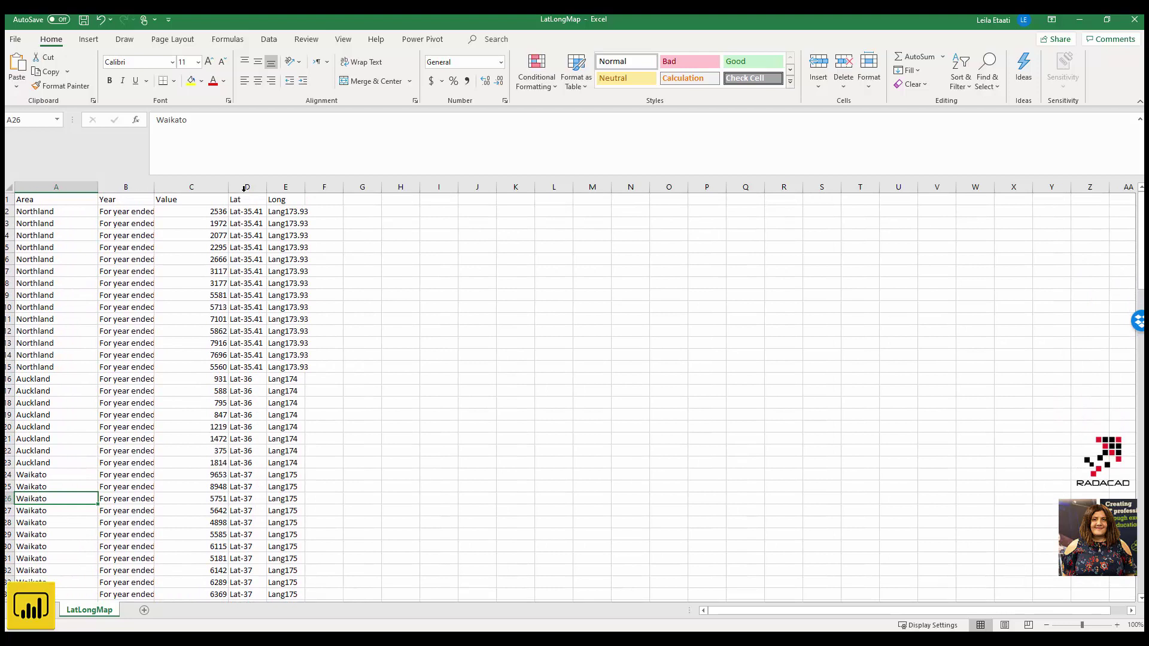
drag(243, 188, 291, 190)
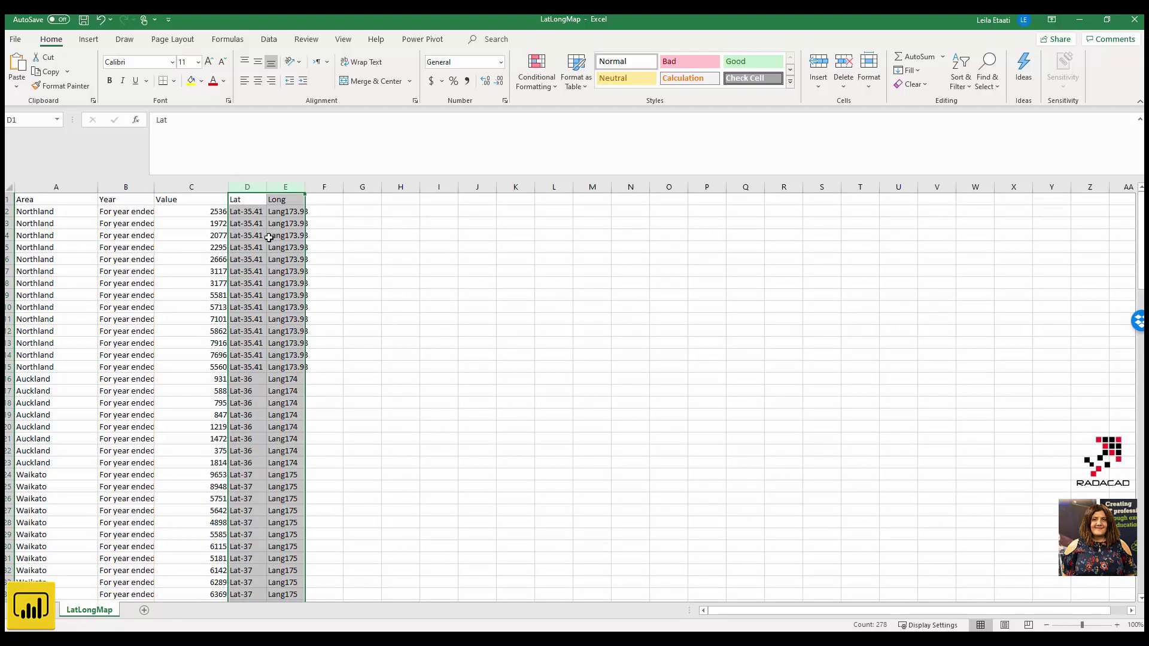
Step: Close the Excel workbook without saving changes
click(1080, 20)
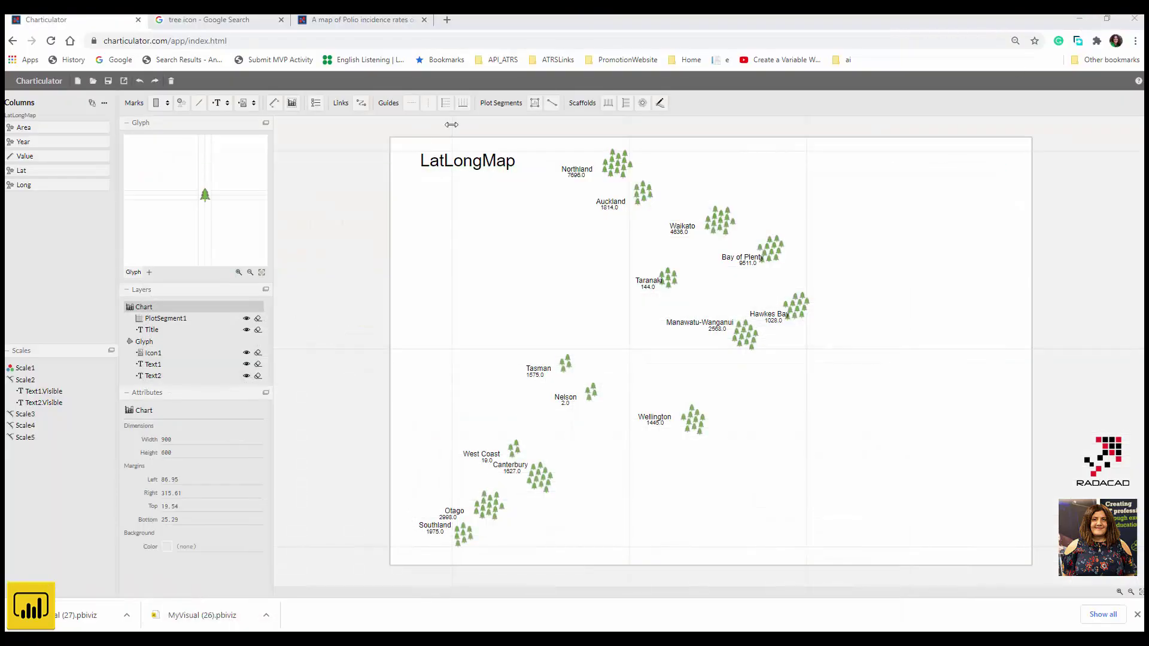
key(alt+Tab)
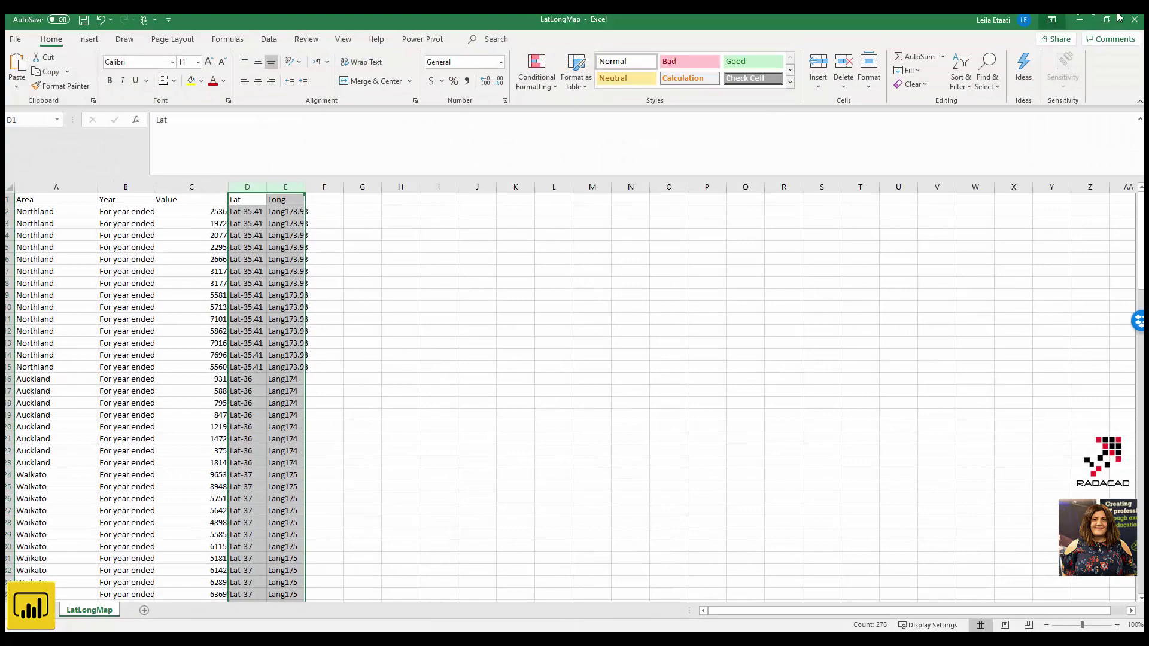
click(1135, 19)
click(573, 340)
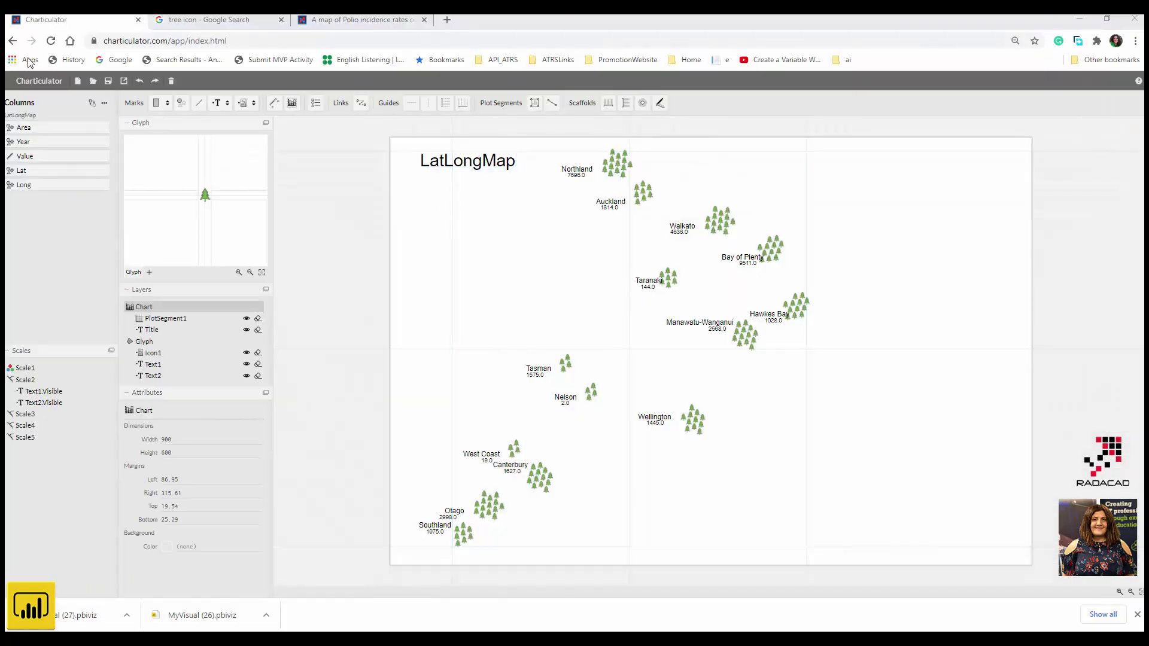
Step: Launch a new Charticulator chart from the gallery tab and load the LatLongMap data file
click(360, 19)
click(798, 91)
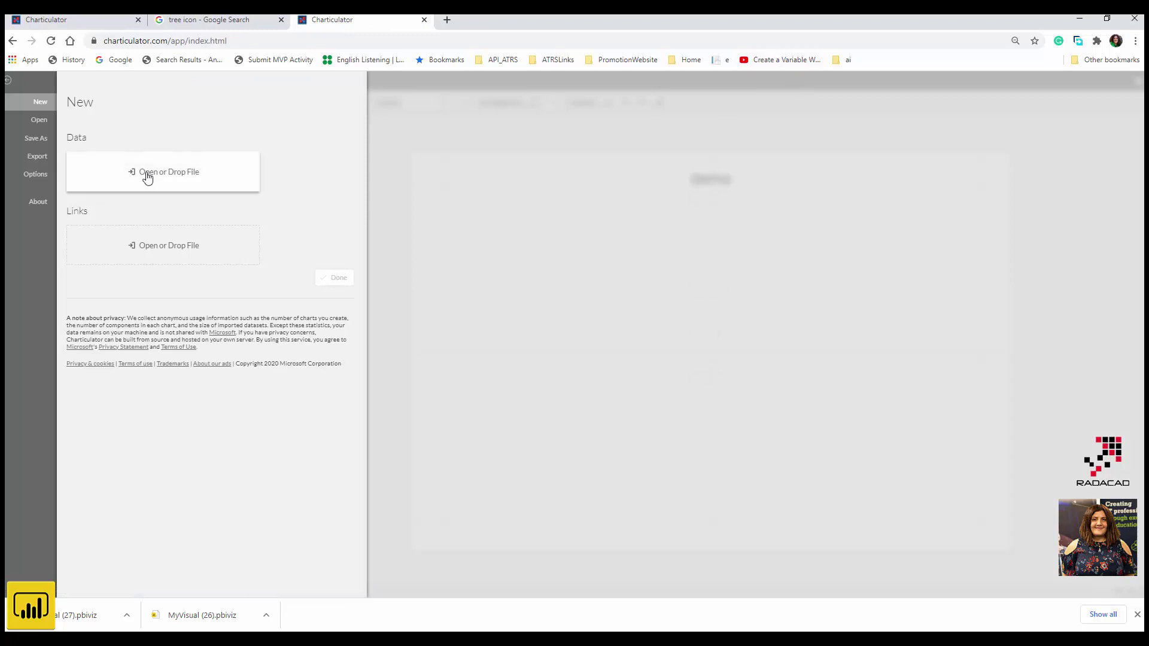
click(160, 173)
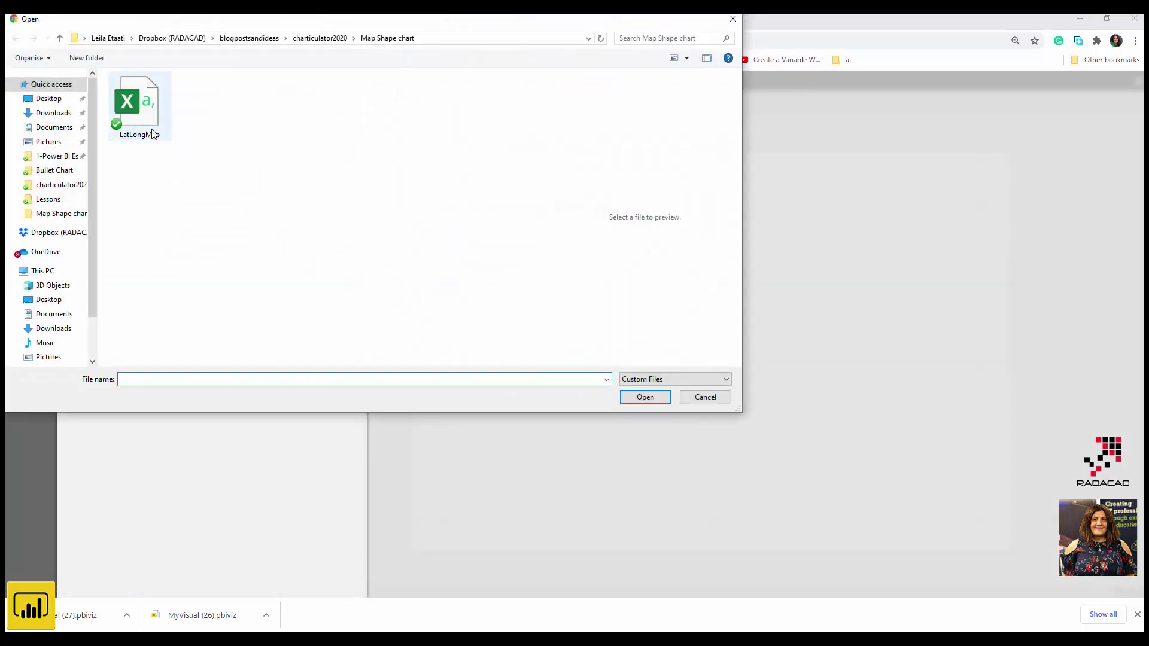
click(153, 134)
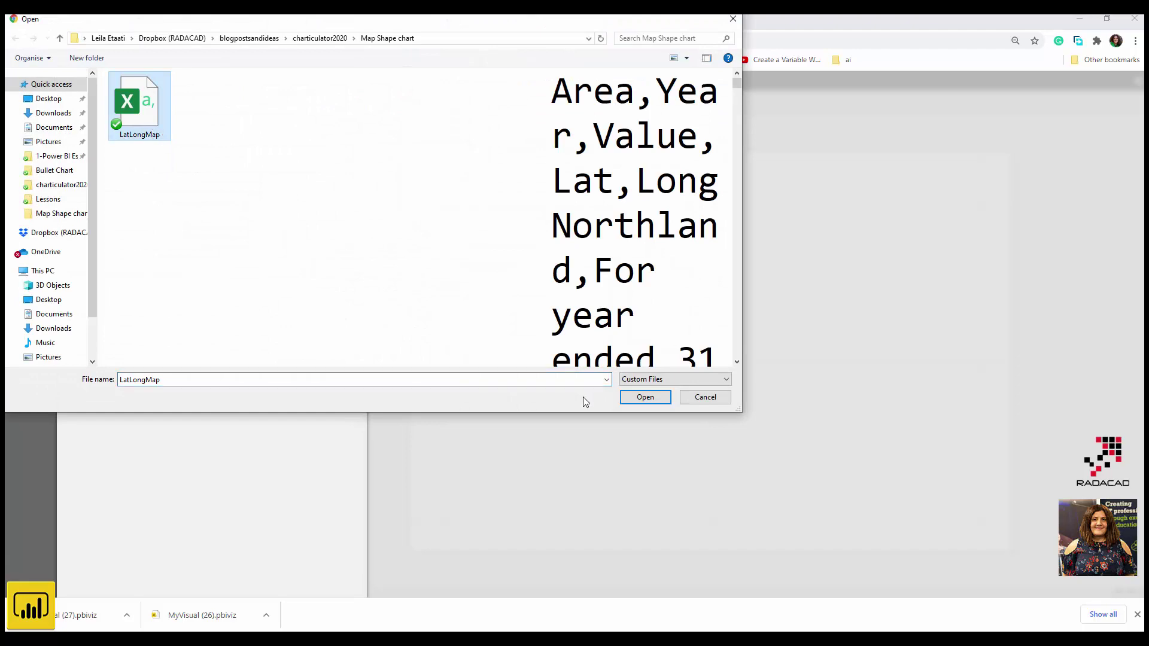
click(643, 398)
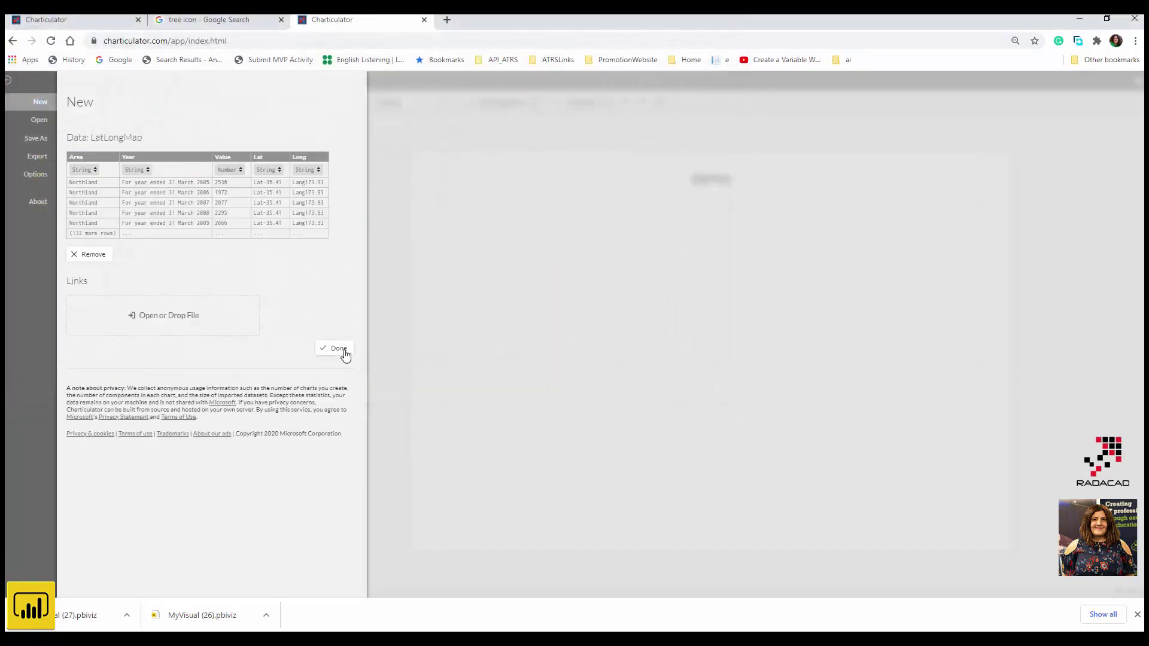
click(346, 354)
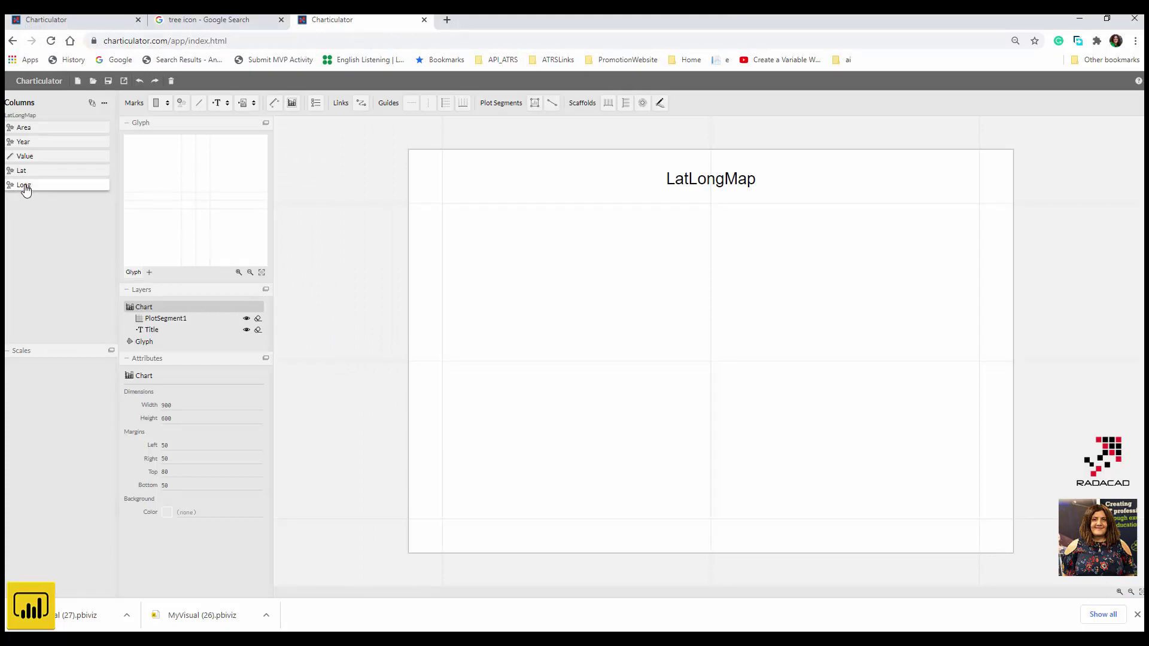
Step: Bind Lat to the vertical axis and Long to the horizontal axis, and add a rectangle mark
drag(23, 178, 443, 248)
drag(23, 185, 544, 526)
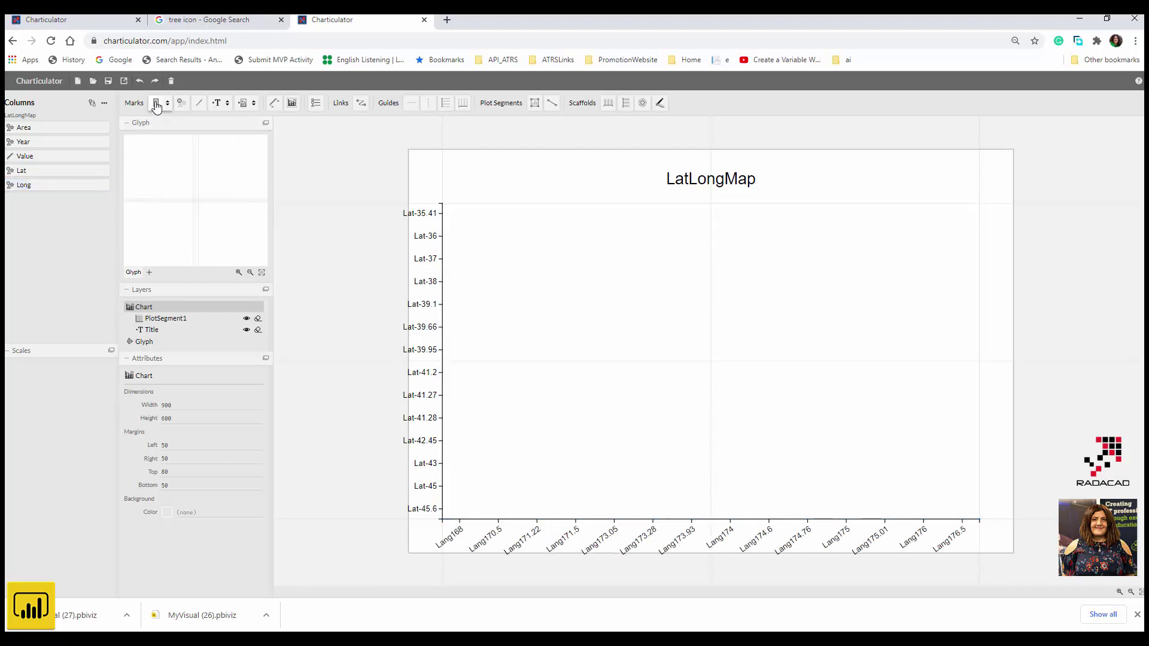
drag(156, 107, 193, 198)
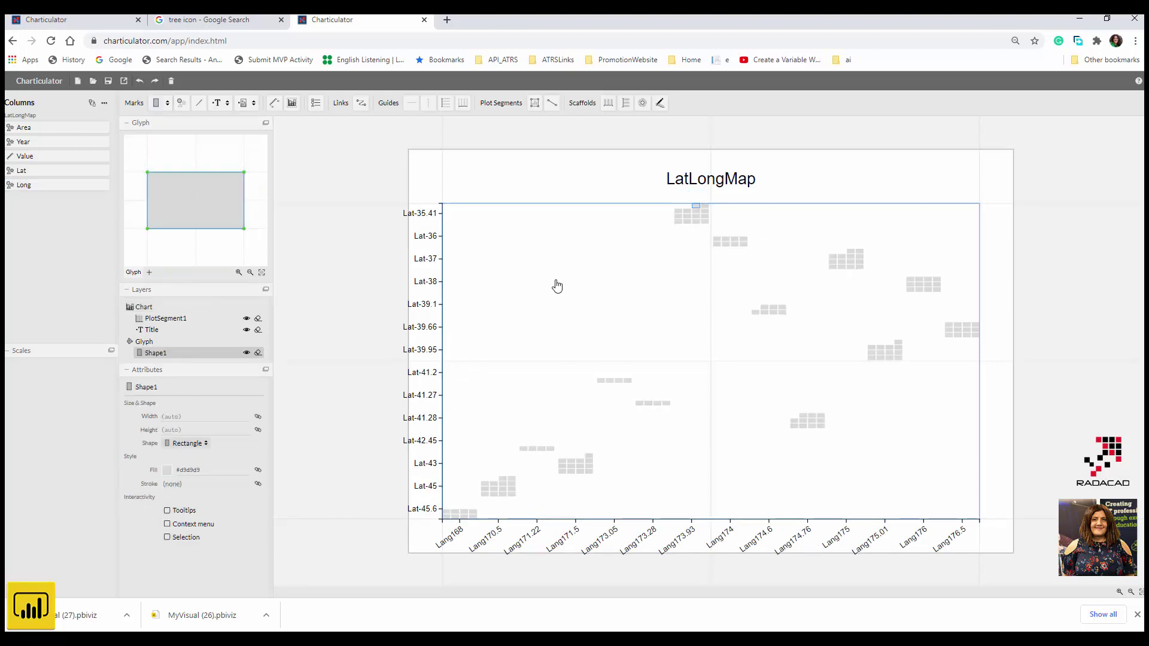
Step: Stack each location's rectangles with Stack X, bind their height to Value, and shorten the height range
click(697, 231)
click(695, 225)
click(695, 225)
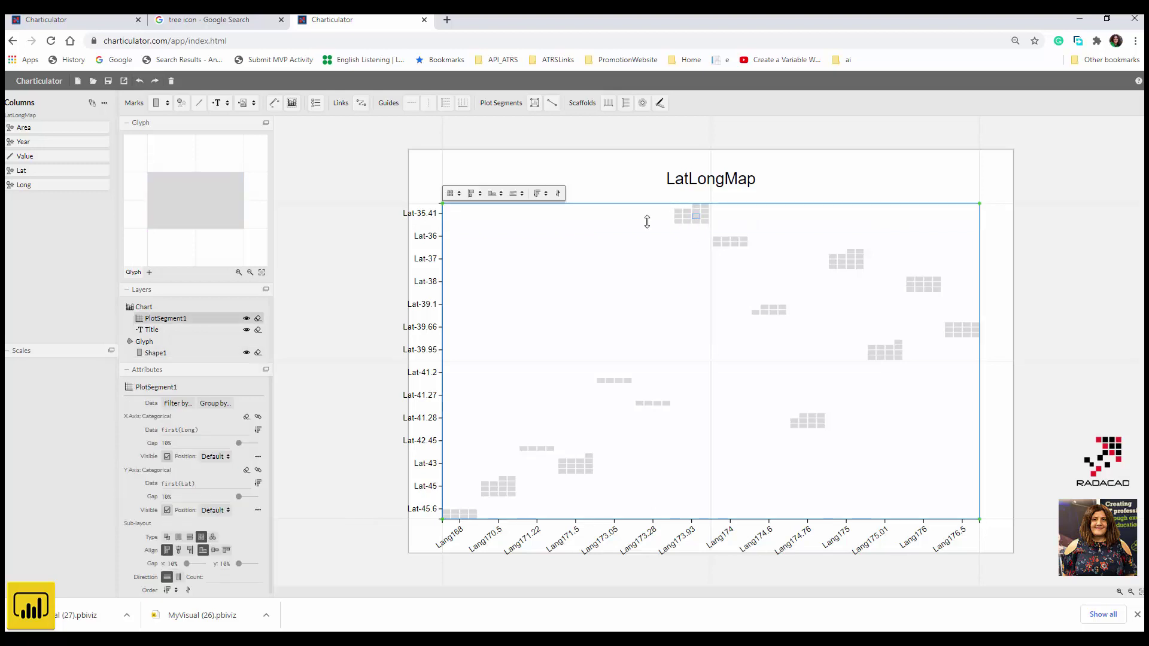
click(459, 194)
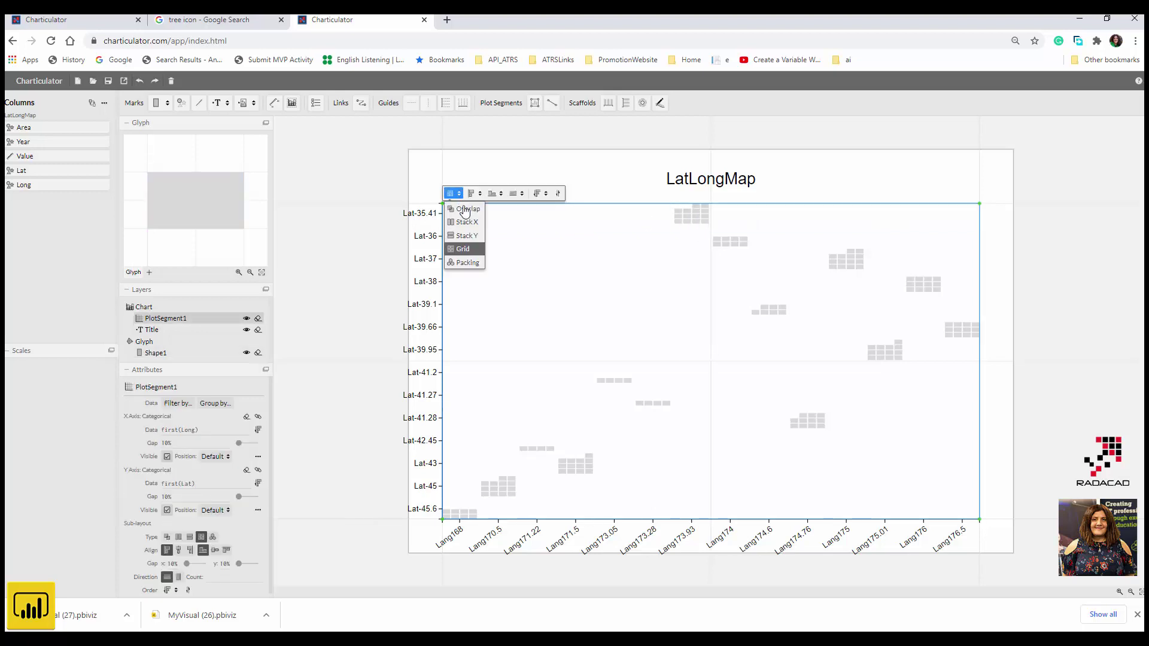
click(467, 223)
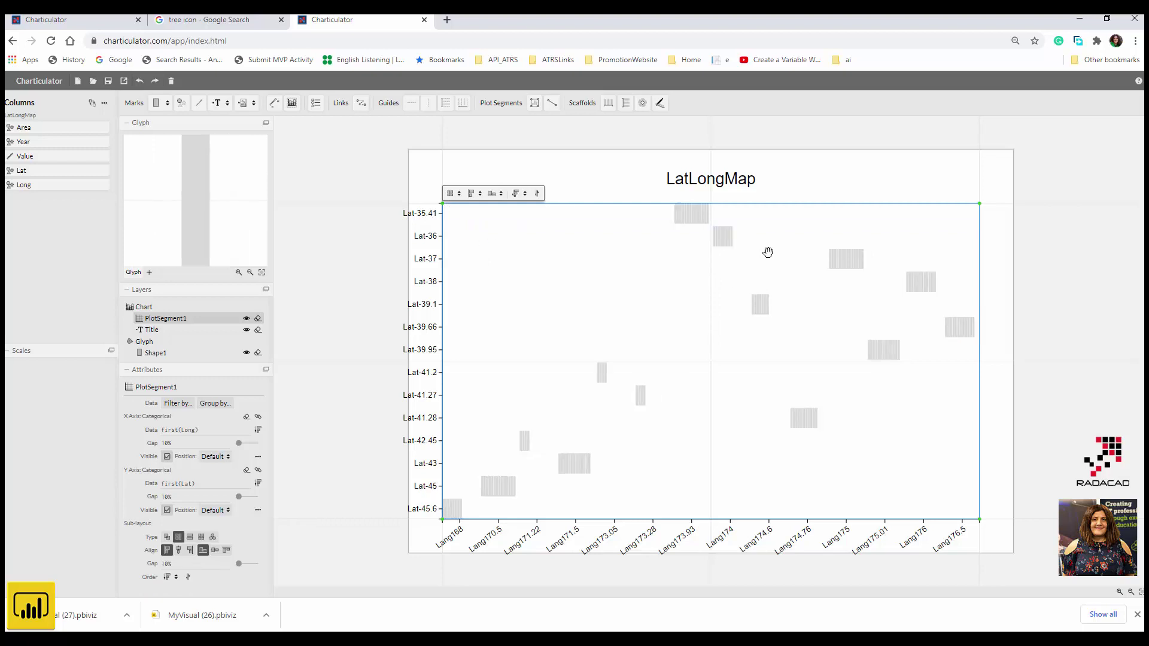
drag(65, 155, 187, 173)
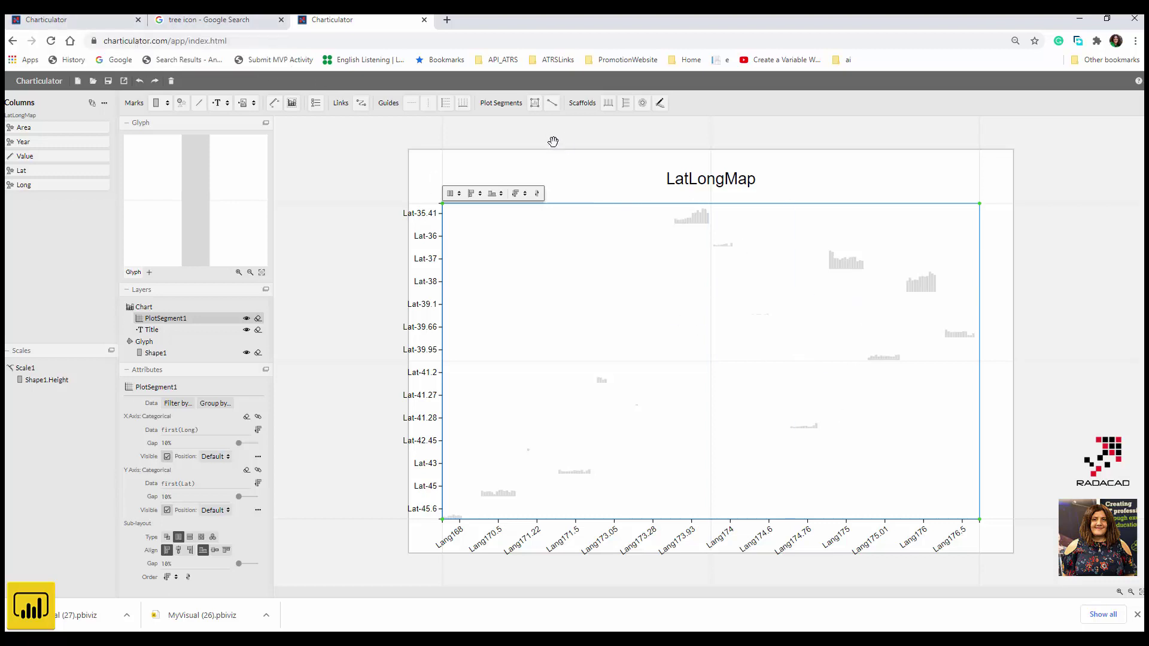
drag(699, 368, 703, 225)
scroll(233, 231, down, 2)
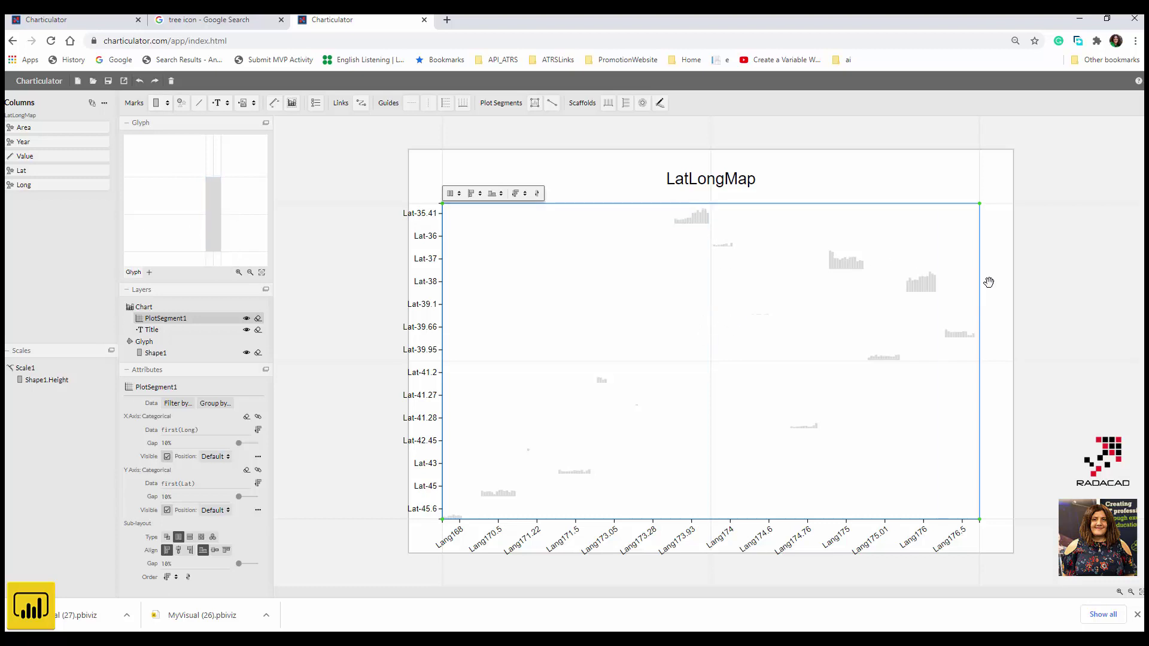
Step: Undo back to an empty glyph and add an Image mark to it
click(139, 84)
click(139, 83)
click(140, 84)
click(140, 84)
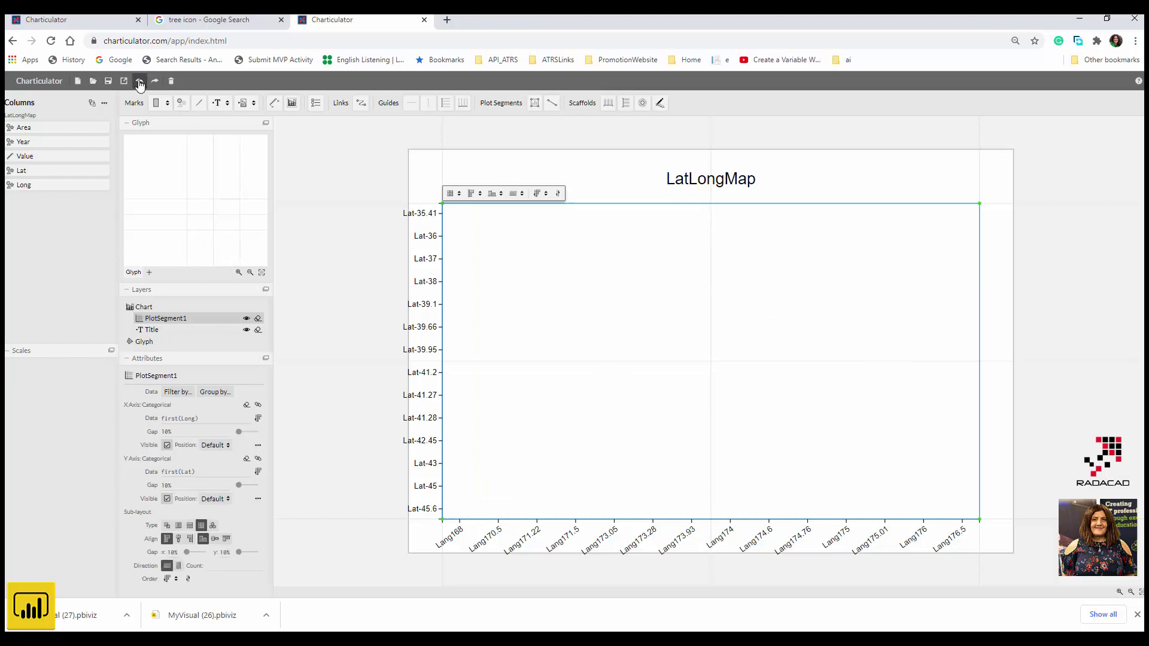
drag(242, 103, 210, 218)
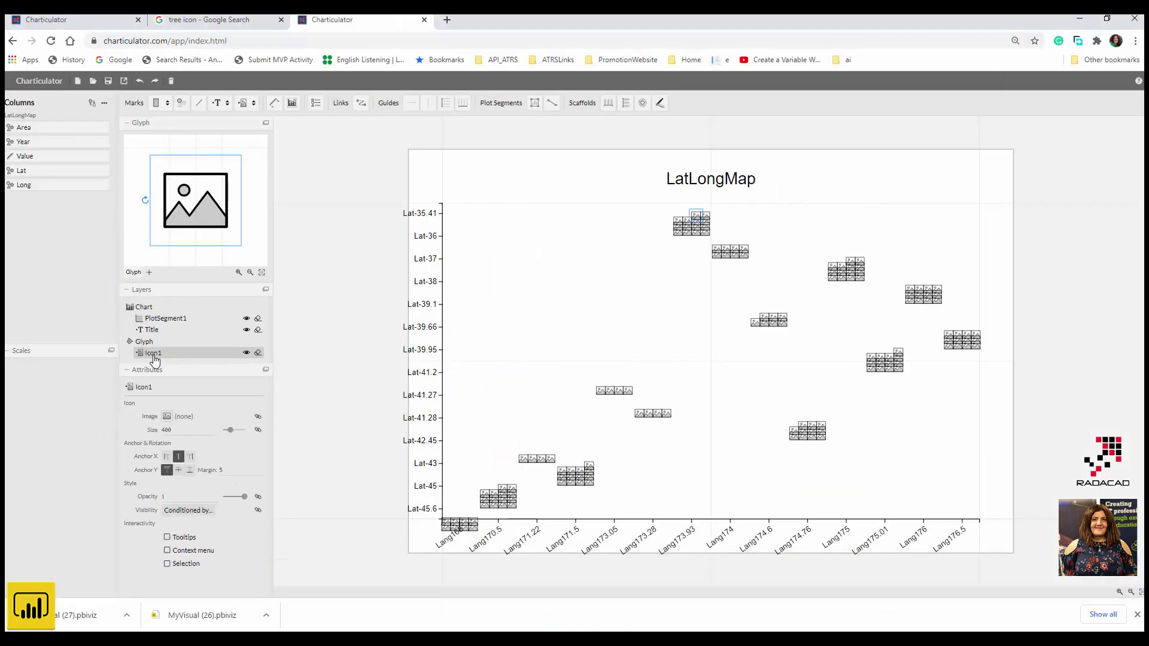
Step: Load the tree picture as the icon image and set its size to 100
click(422, 500)
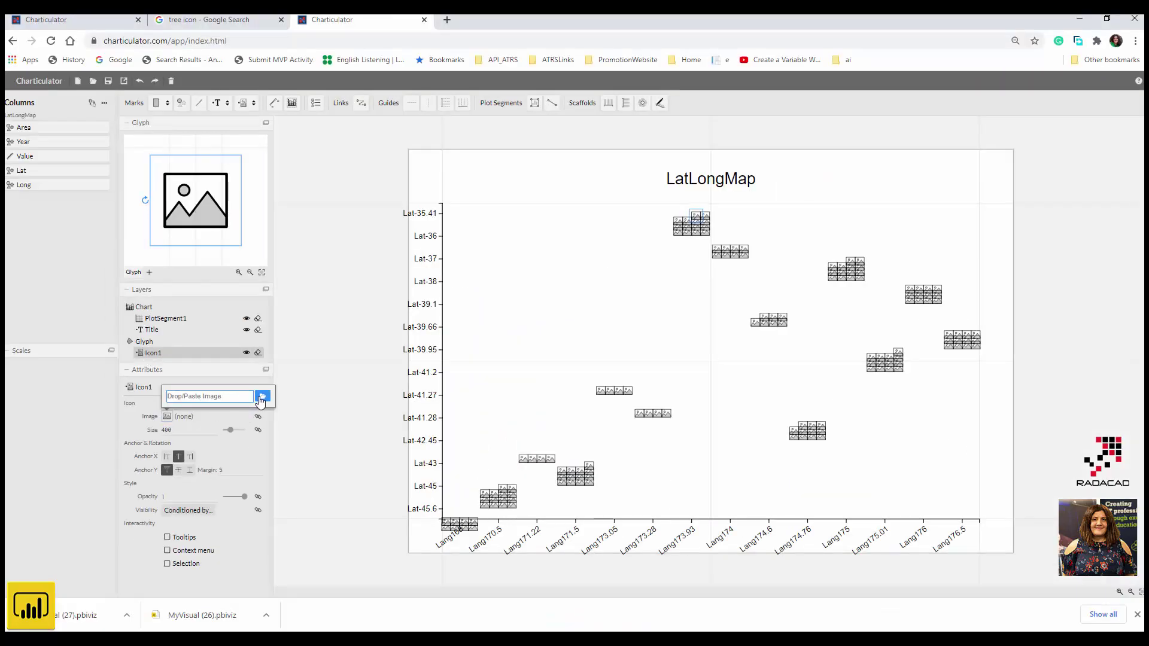
click(262, 398)
double_click(148, 124)
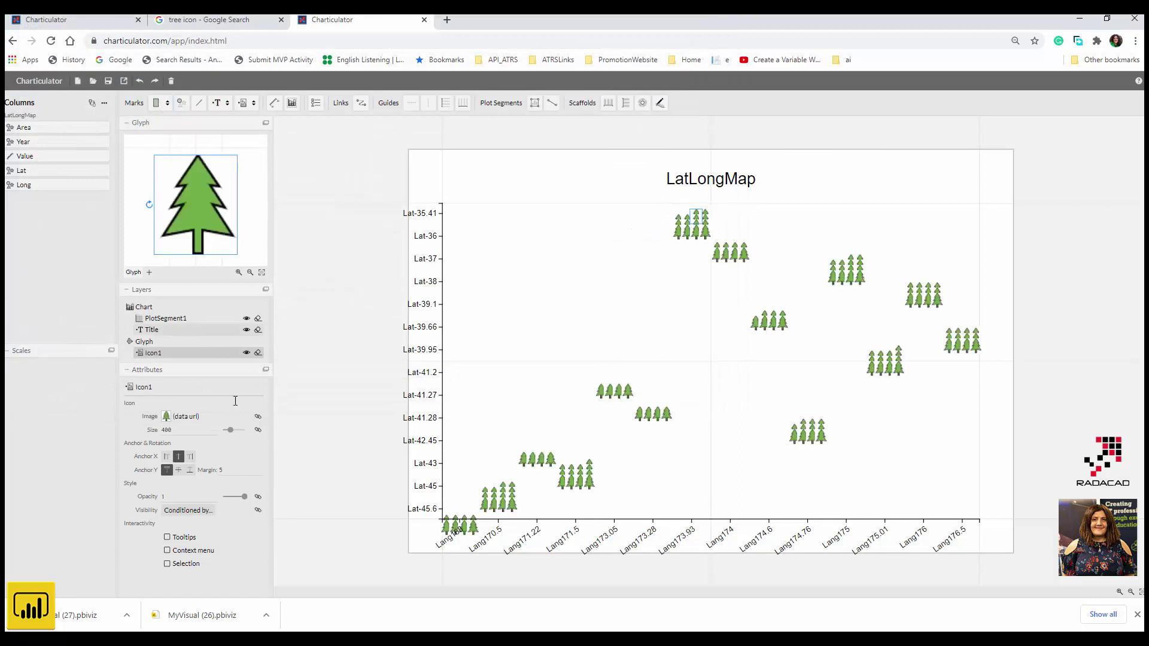
click(175, 426)
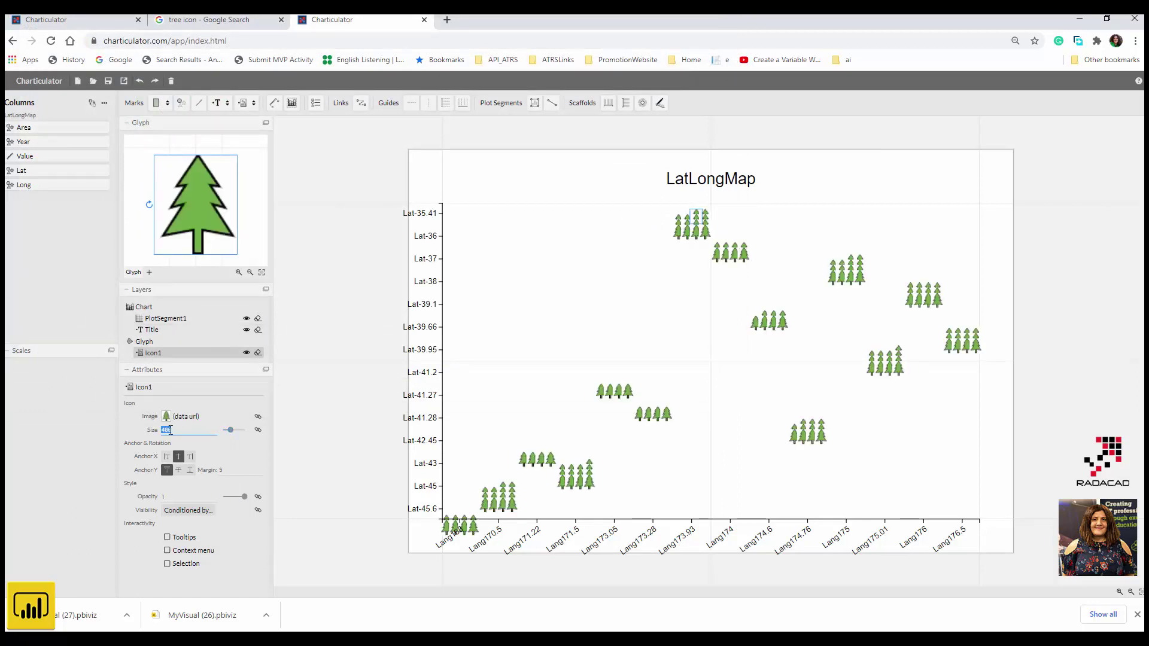
key(Return)
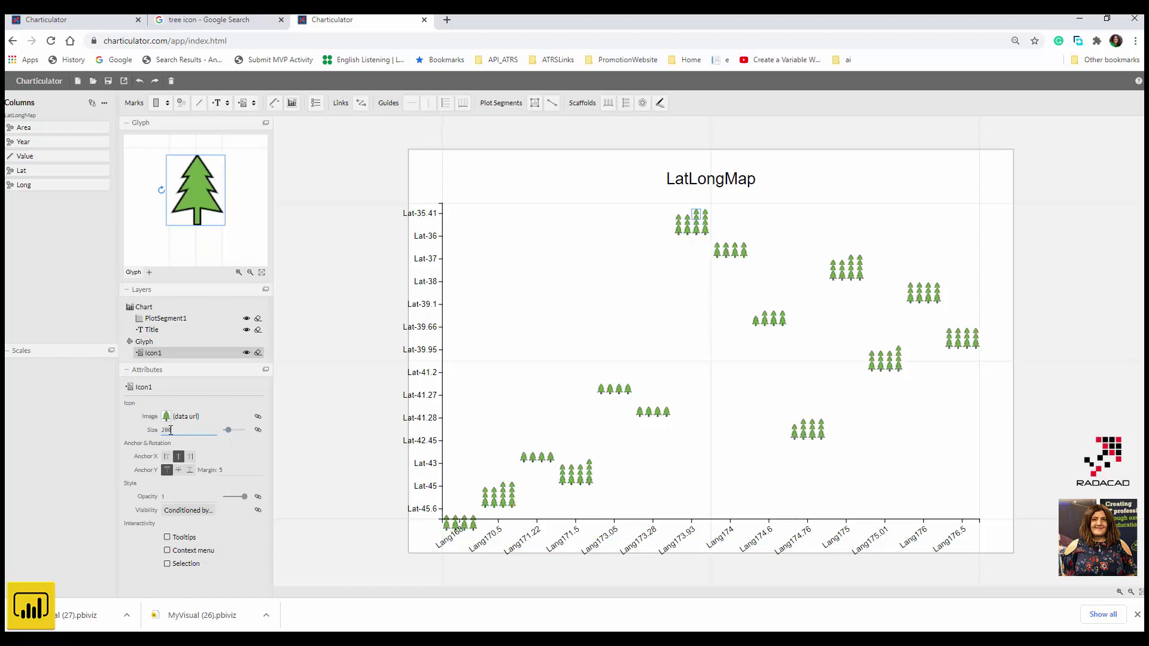
double_click(171, 429)
text(100)
key(Return)
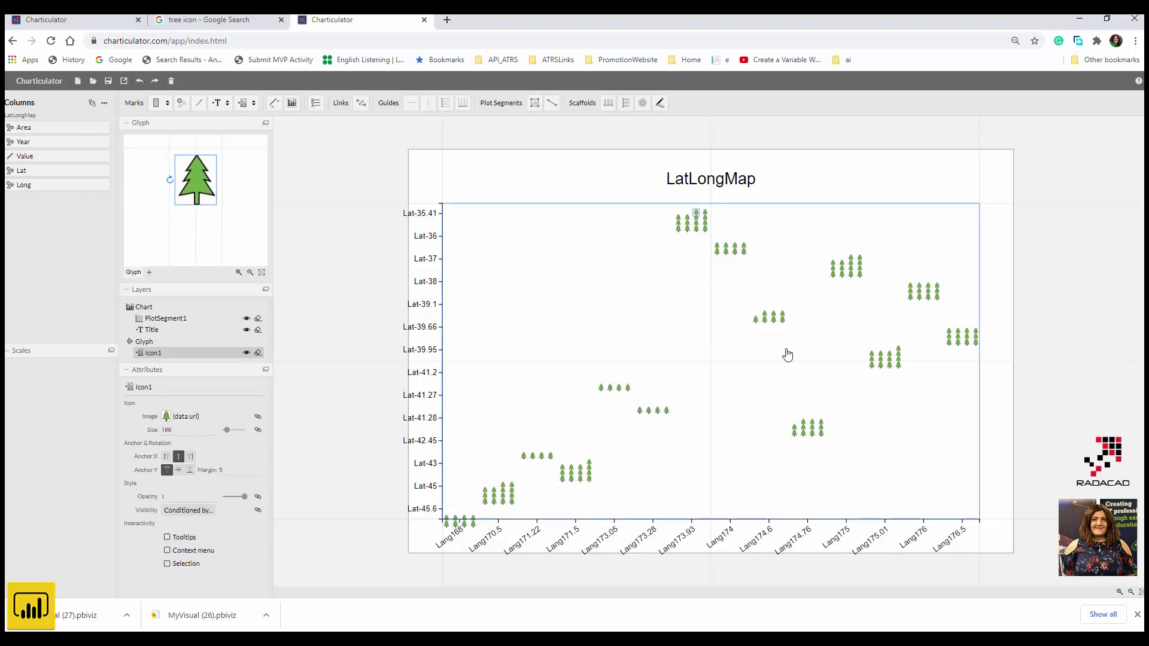
Step: Narrow the plot area from the right and switch the sub-layout to Packing
drag(979, 288, 891, 302)
click(634, 223)
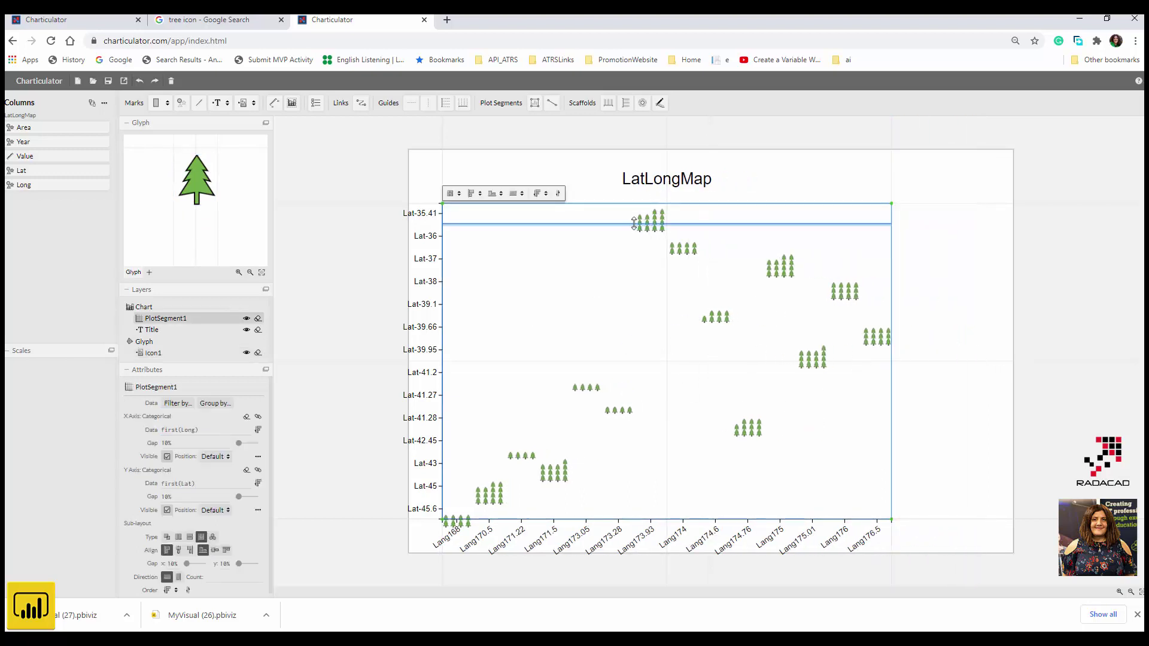
click(454, 194)
click(462, 258)
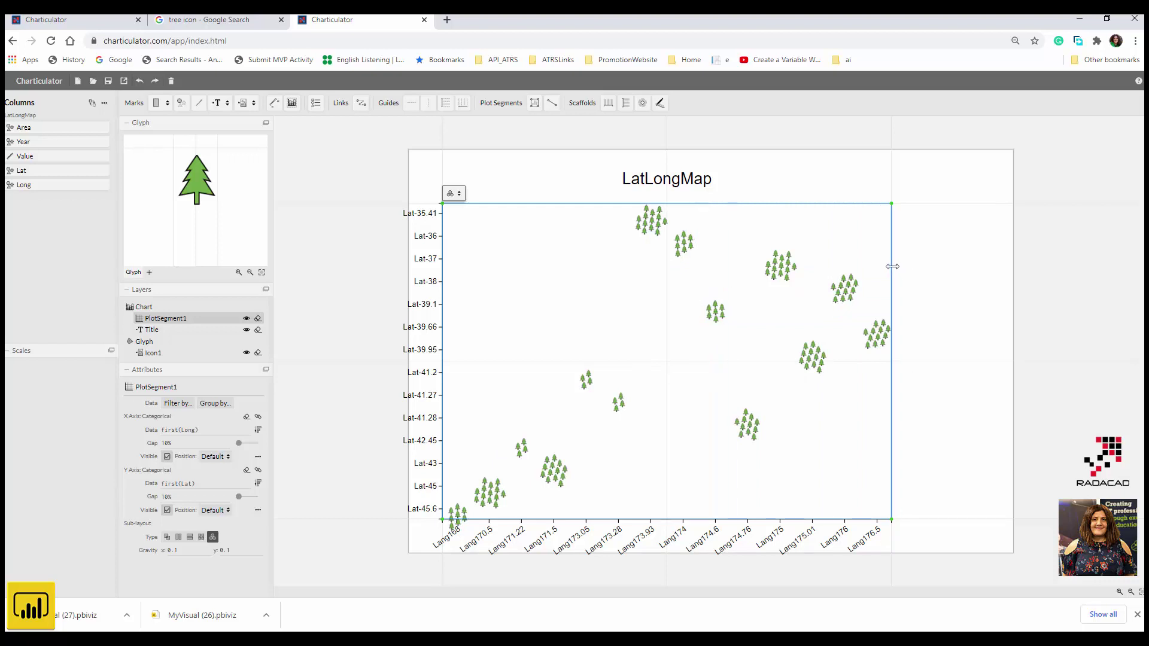
drag(824, 269, 817, 269)
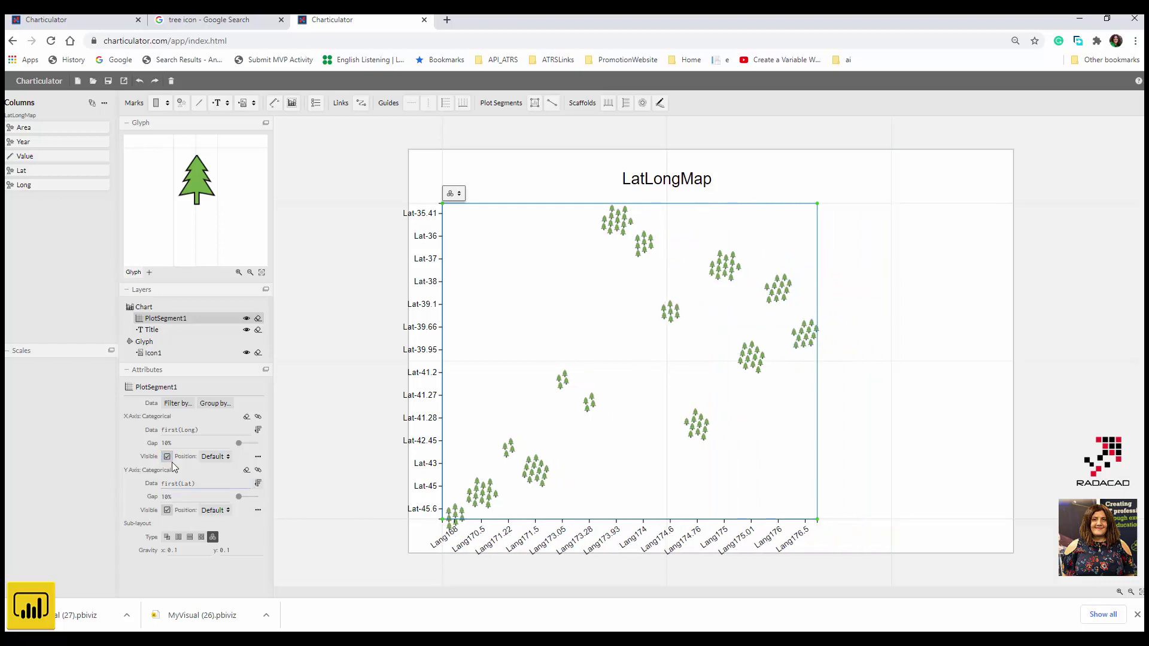
Step: Hide the axes and add a text label below the tree bound to the Area column
click(167, 511)
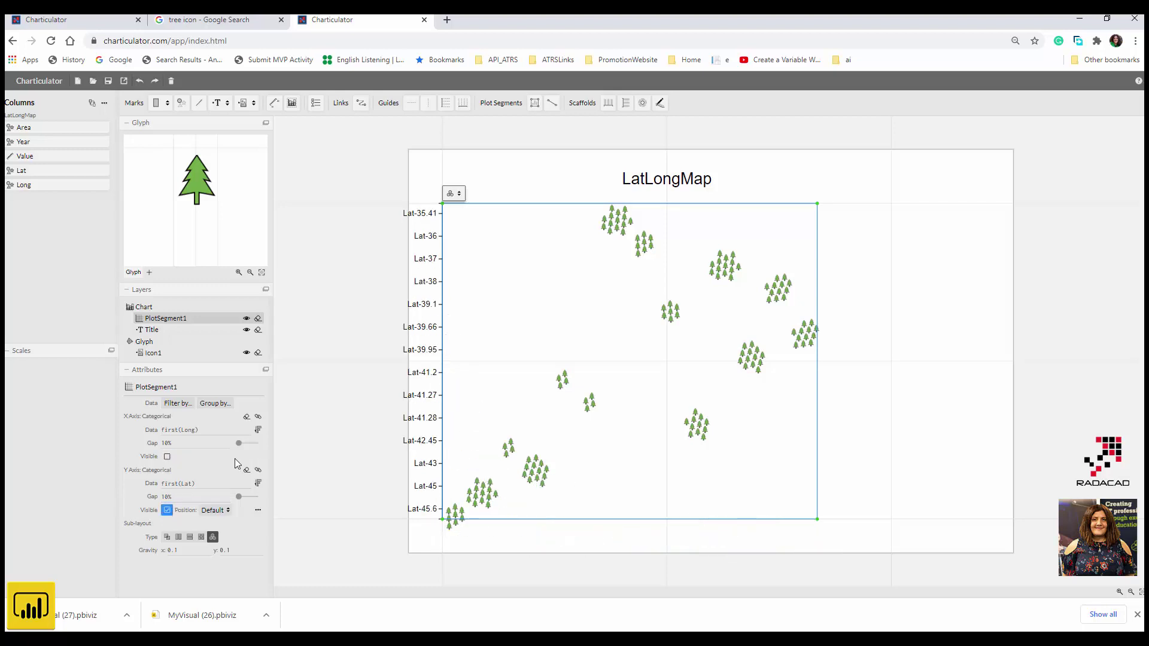
click(932, 358)
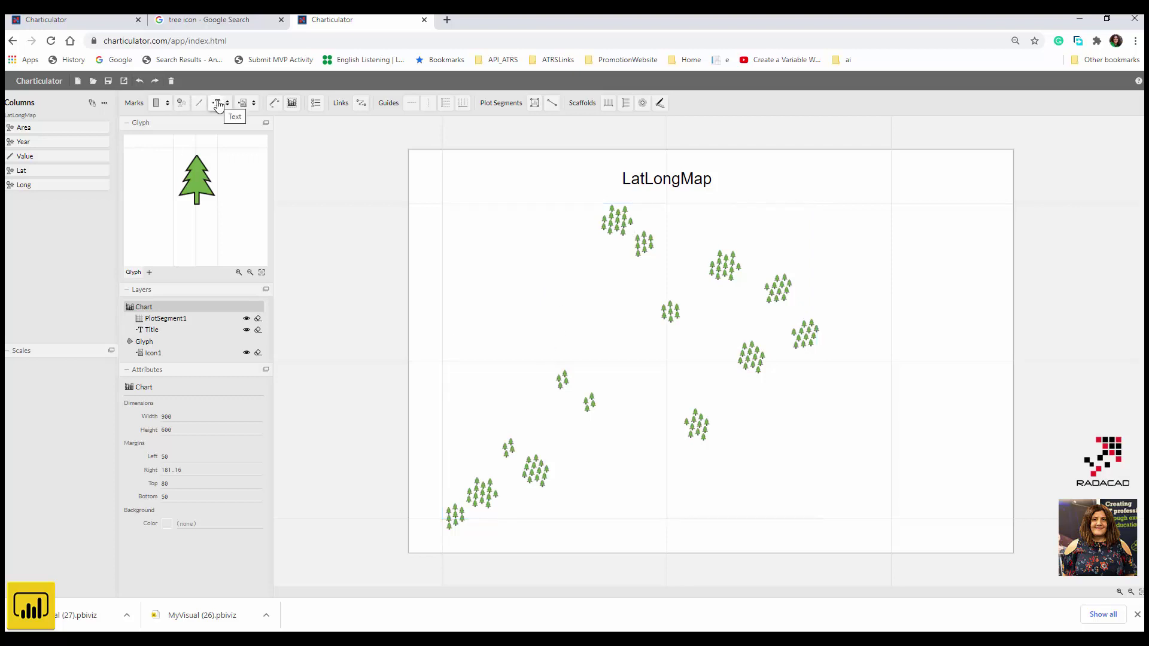
drag(219, 105, 195, 275)
double_click(192, 243)
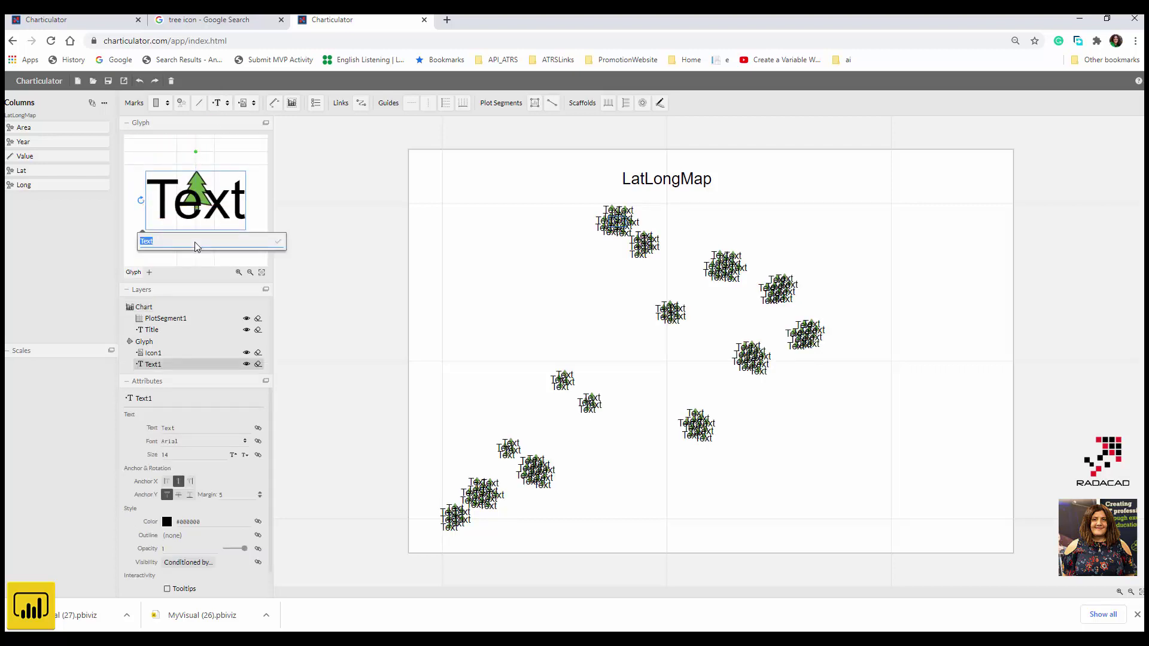
click(139, 83)
click(140, 84)
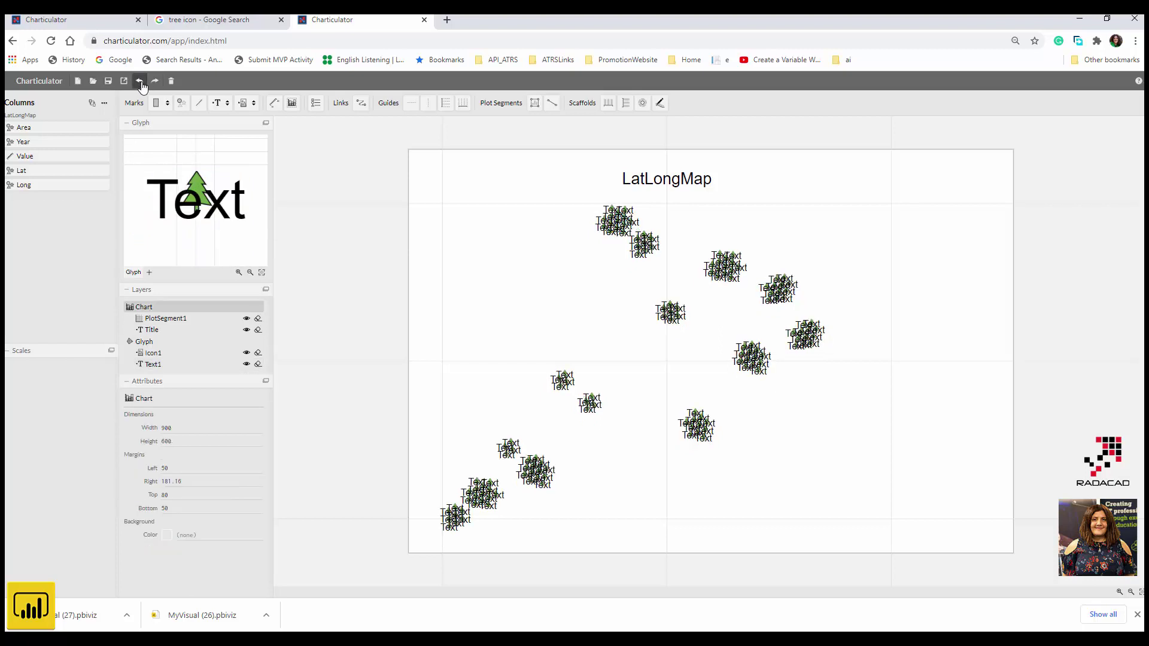
click(139, 81)
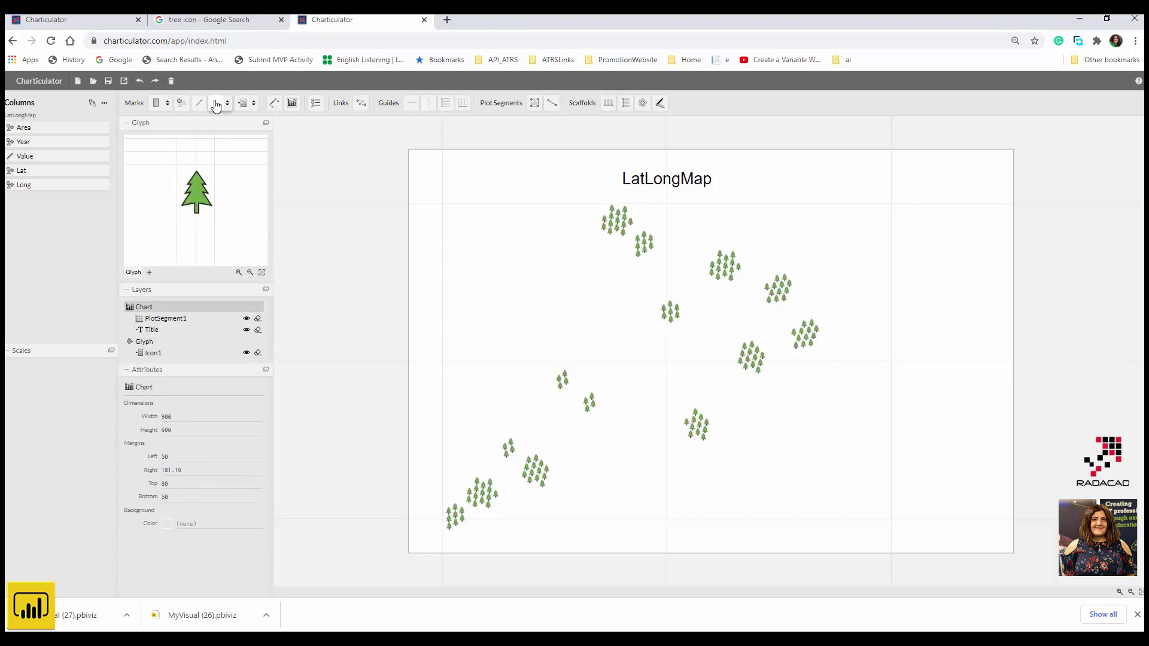
click(216, 104)
click(198, 228)
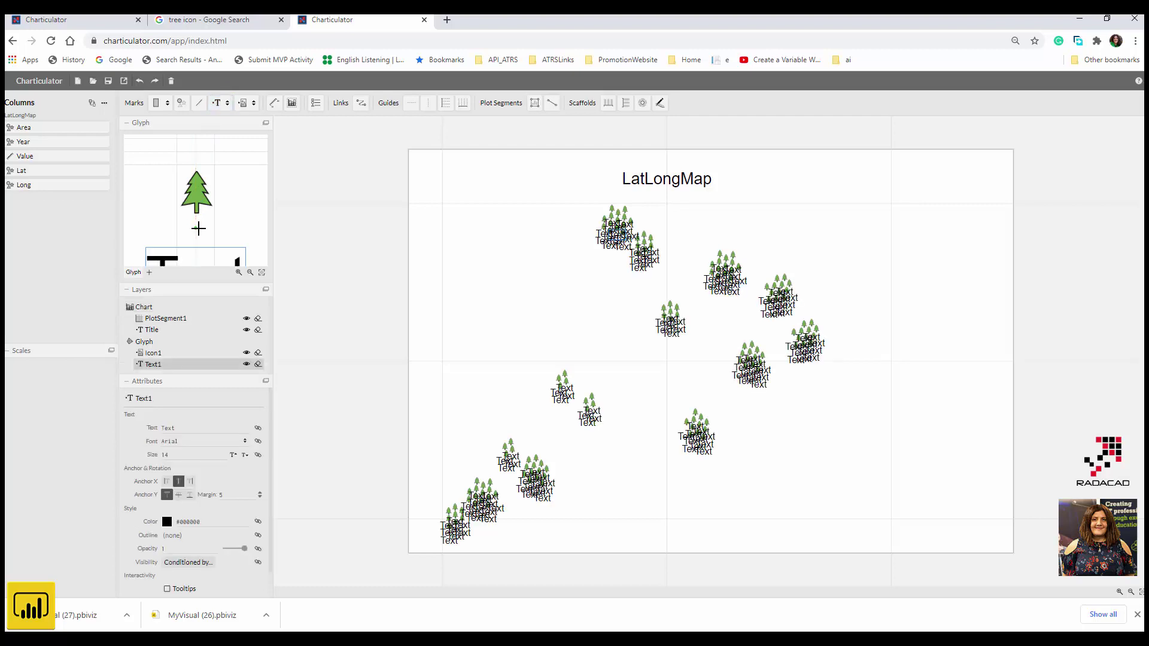
drag(30, 128, 173, 431)
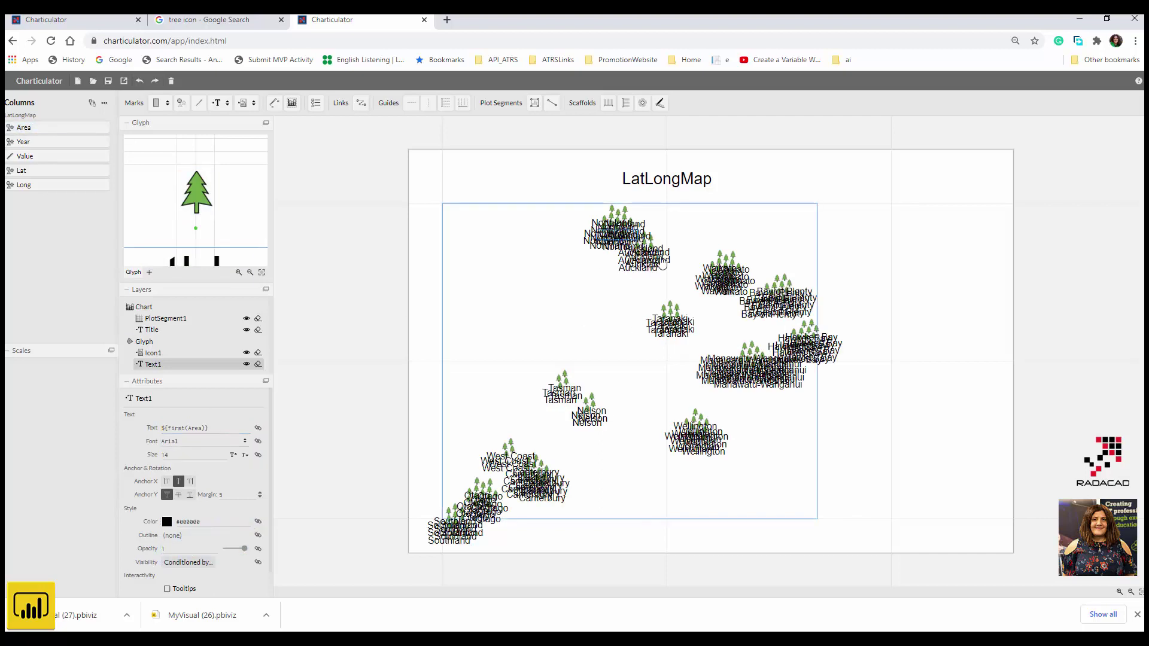
click(182, 563)
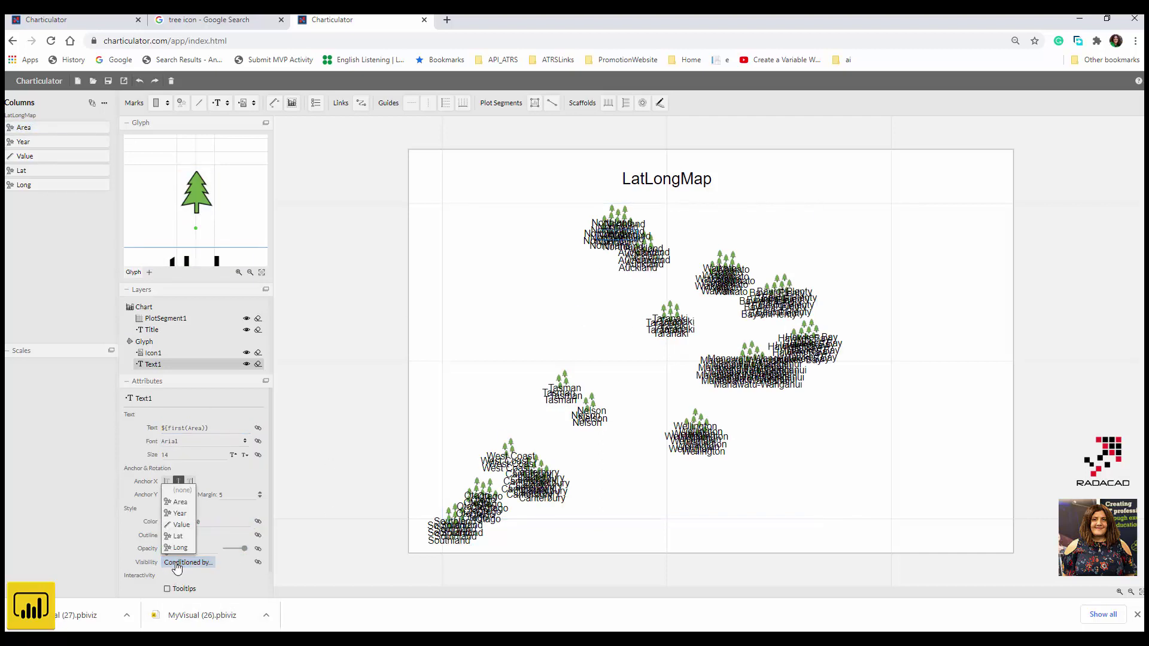
Step: Make the labels visible only for the year ended 31 March 2017
click(179, 513)
click(270, 422)
click(216, 539)
click(179, 564)
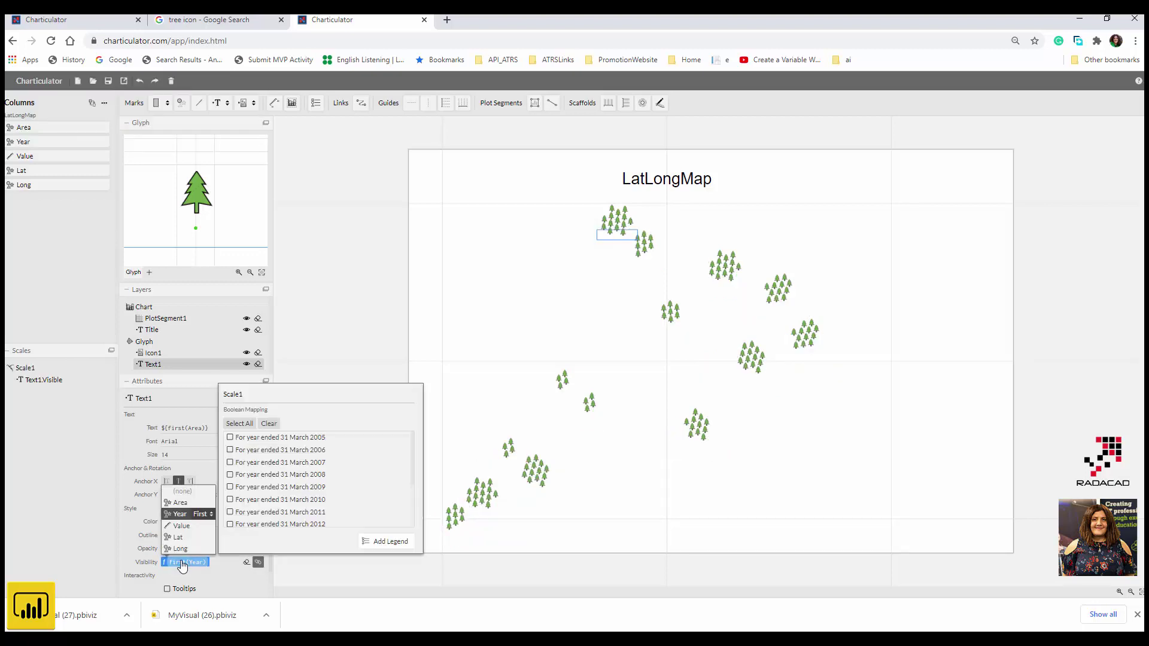
click(233, 511)
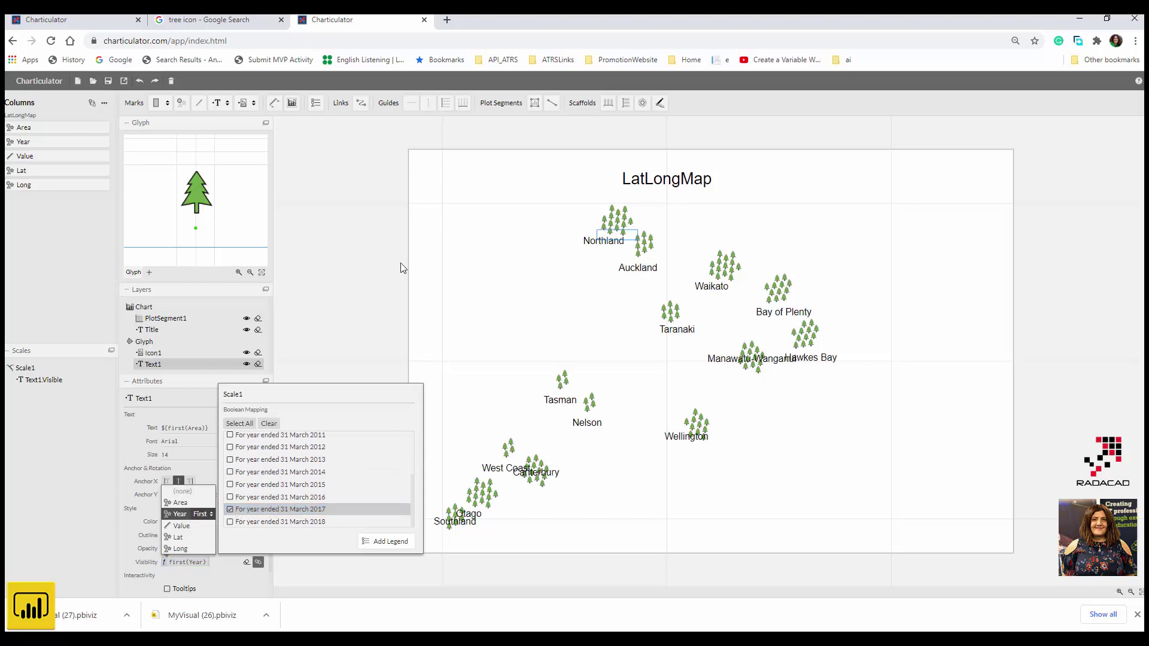
click(371, 281)
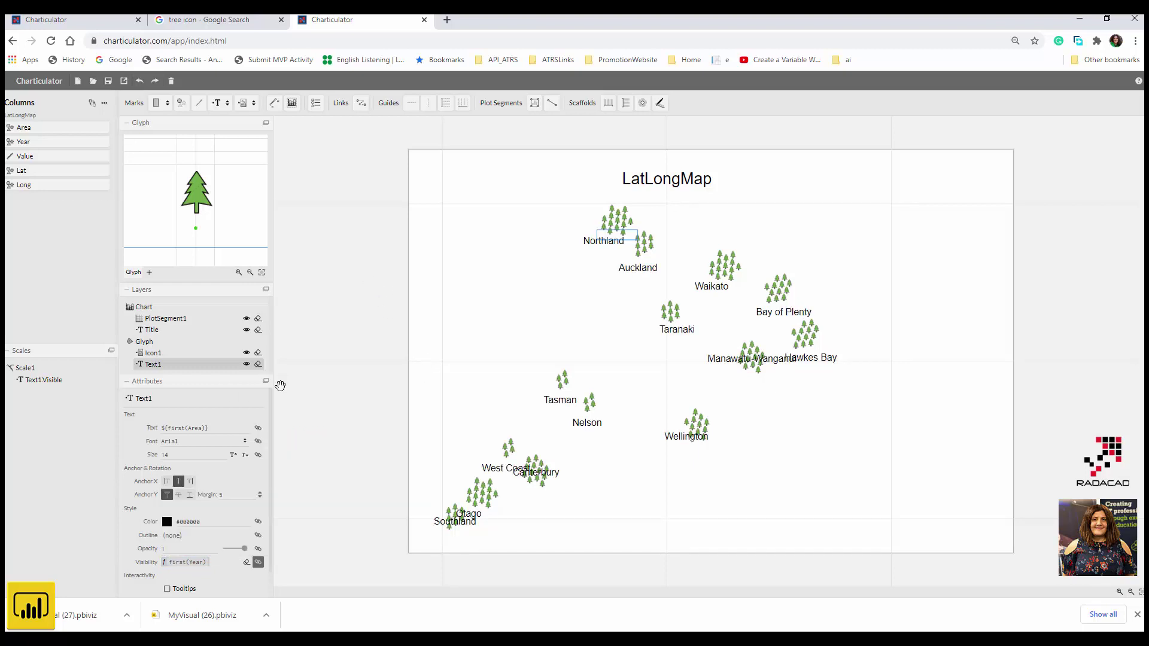
Step: Reduce the label font size to 8 and anchor it left so it sits right of the trees
click(245, 455)
click(245, 455)
click(245, 455)
click(245, 455)
click(245, 455)
click(245, 455)
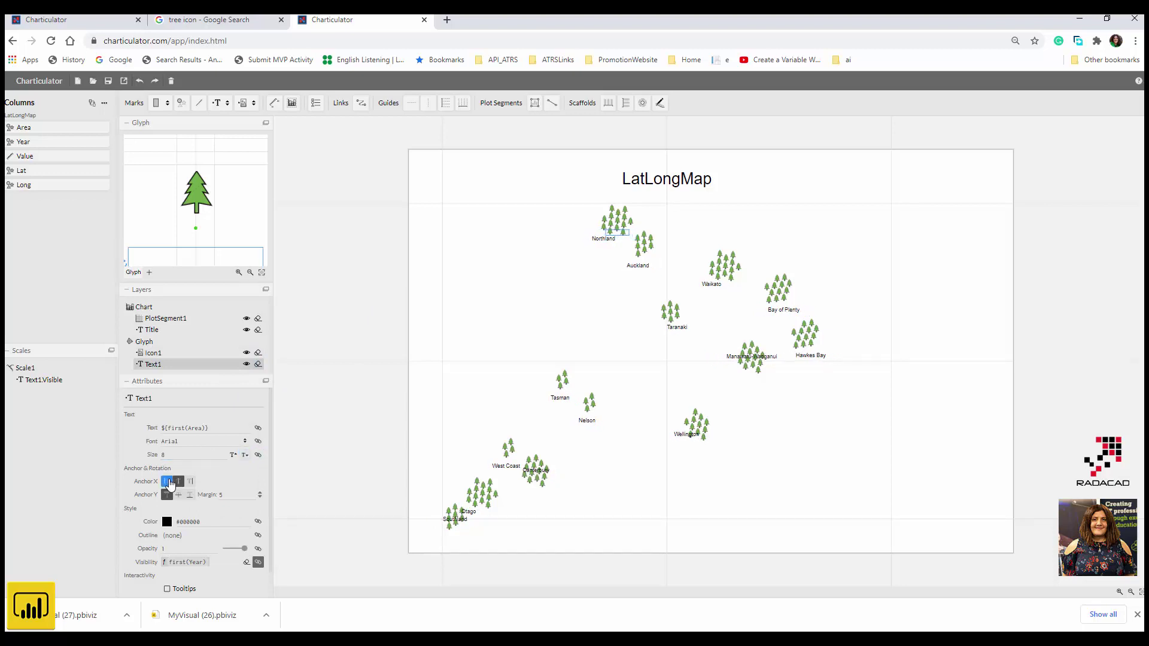
click(168, 483)
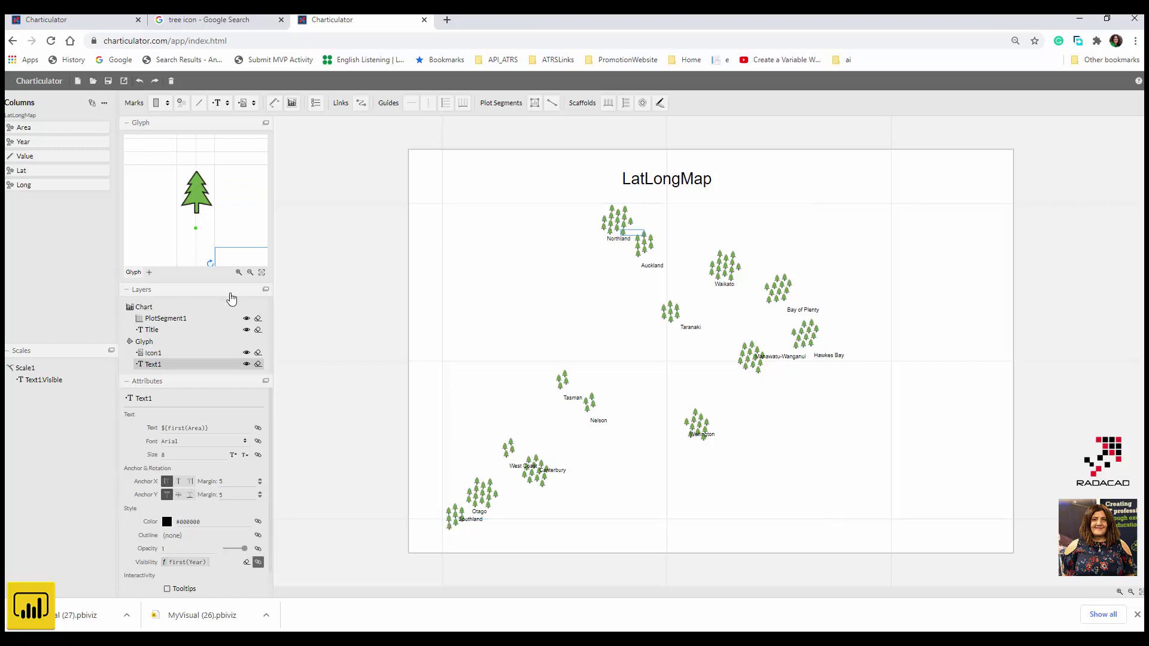
Step: Move the region name label up beside the tree in the glyph editor
drag(227, 256, 185, 242)
double_click(184, 243)
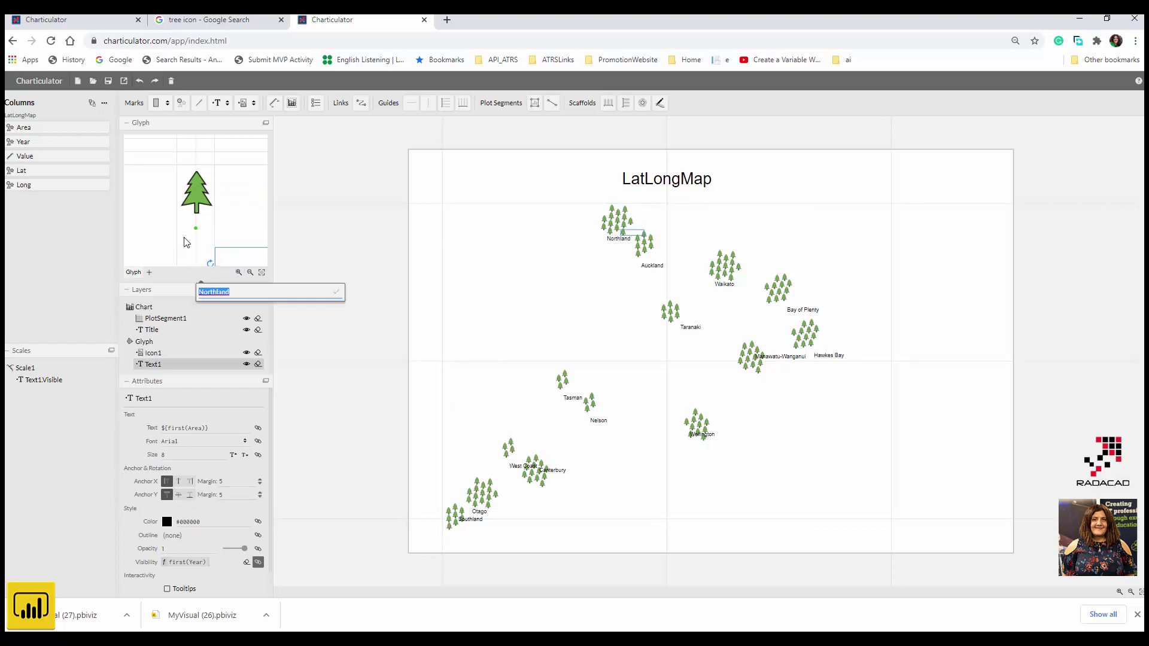
click(192, 242)
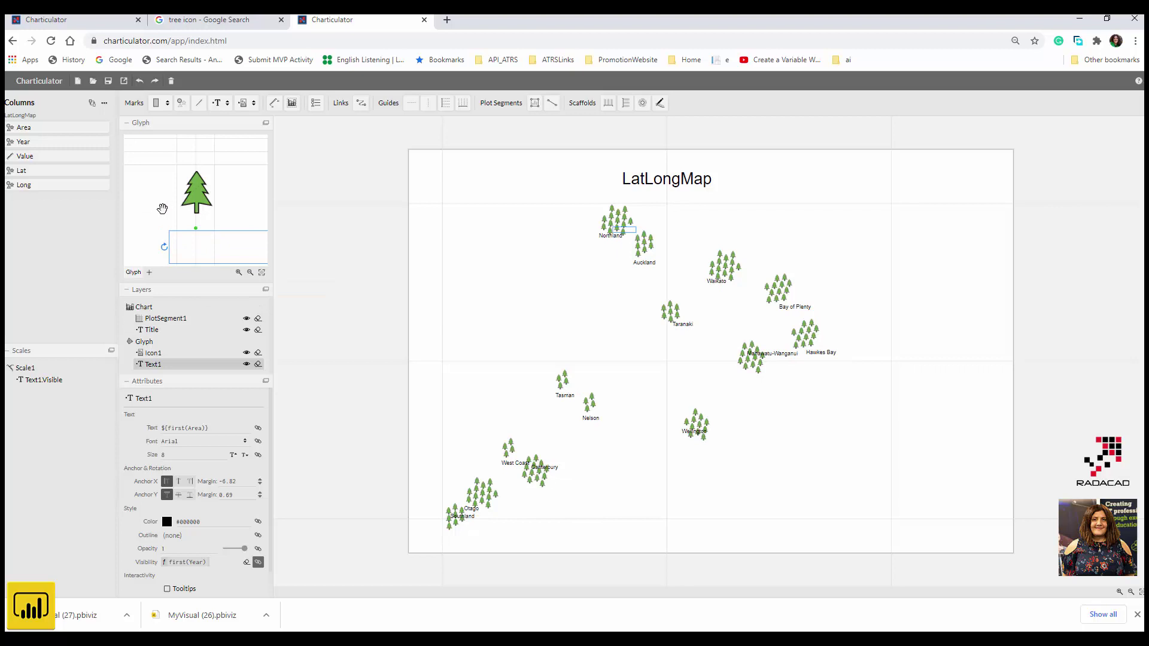
scroll(152, 200, down, 2)
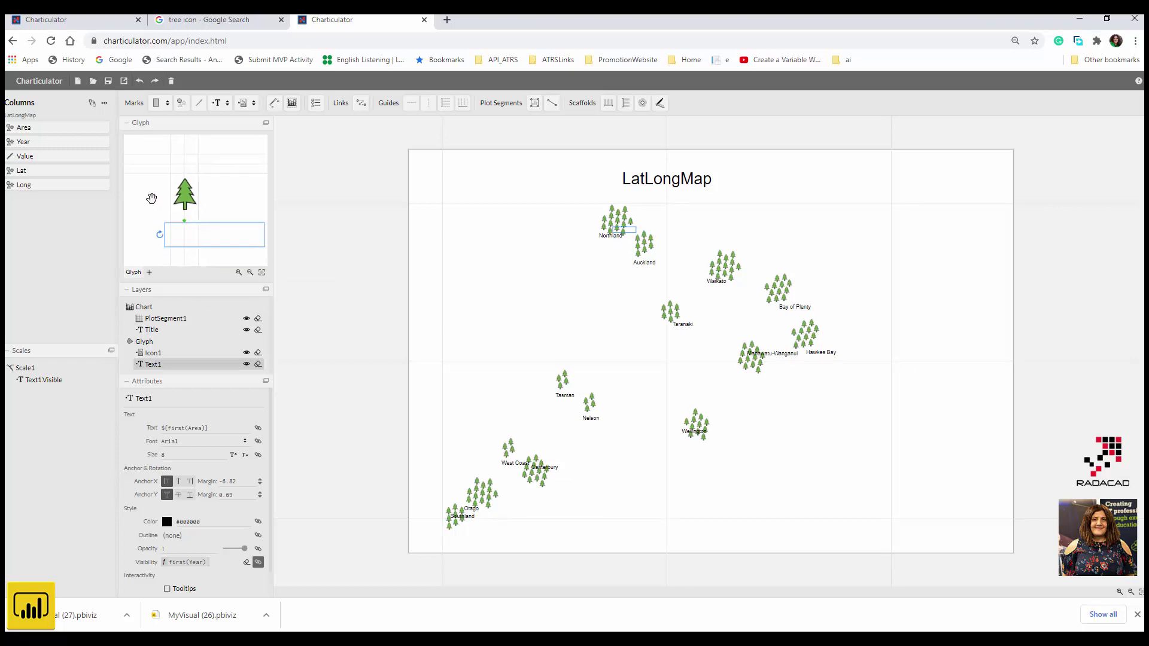
drag(246, 233, 117, 190)
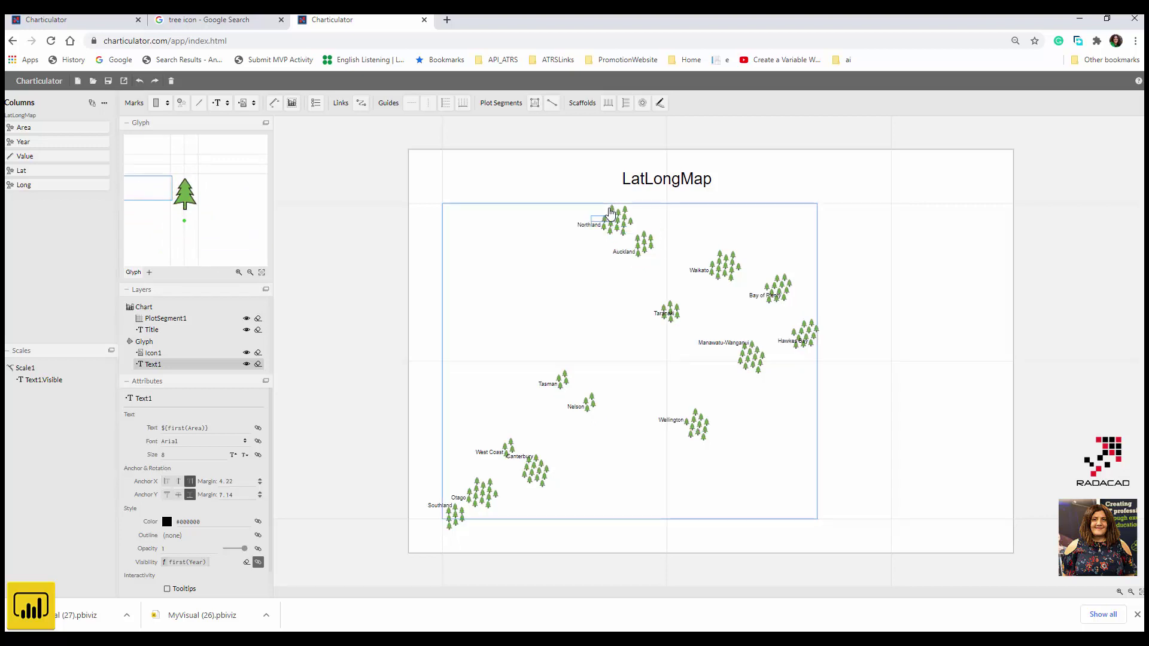
click(610, 212)
Step: Switch the tree sub-layout to Grid and move the Text1 region label beneath the tree
click(452, 194)
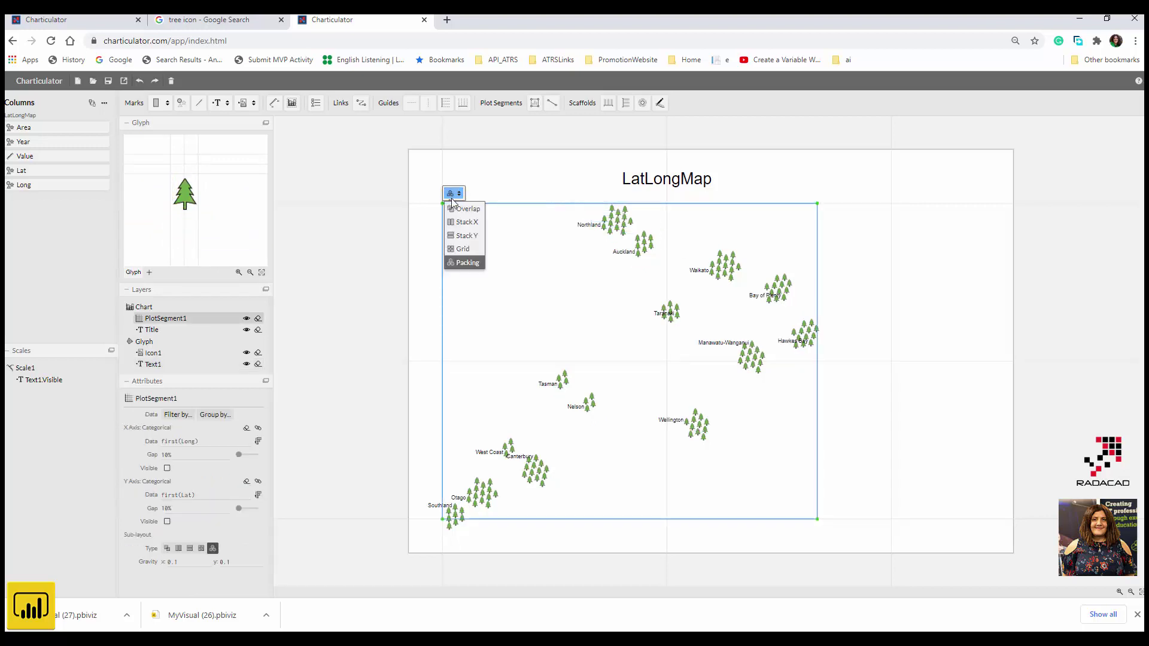
click(460, 249)
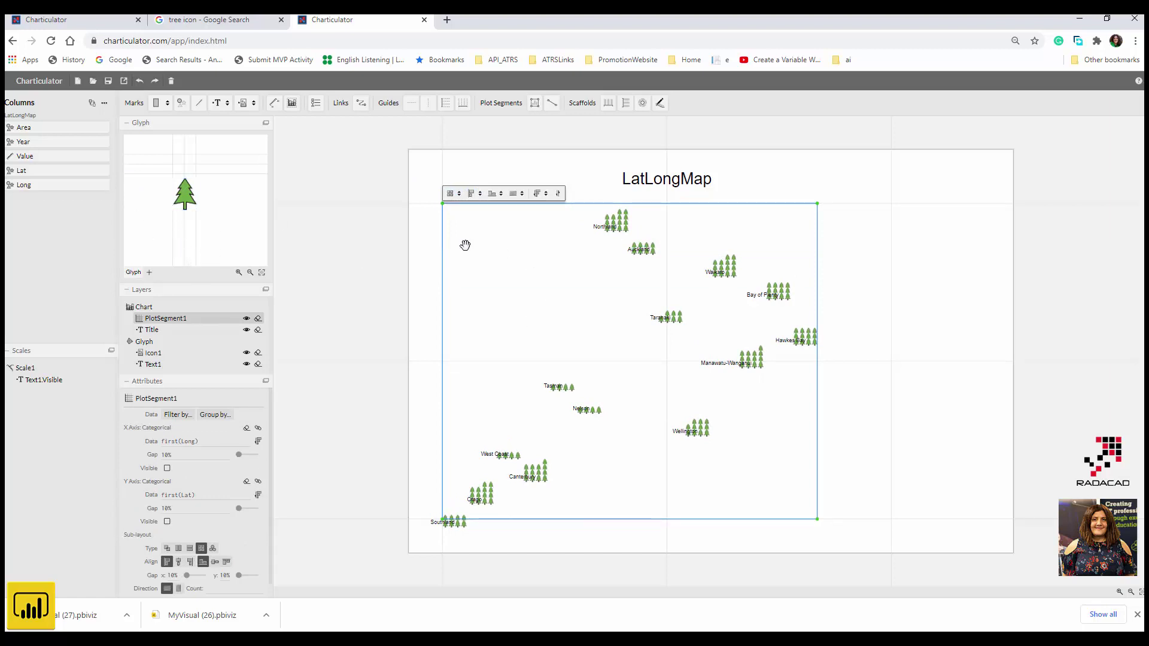
drag(159, 226, 221, 233)
click(177, 366)
double_click(219, 225)
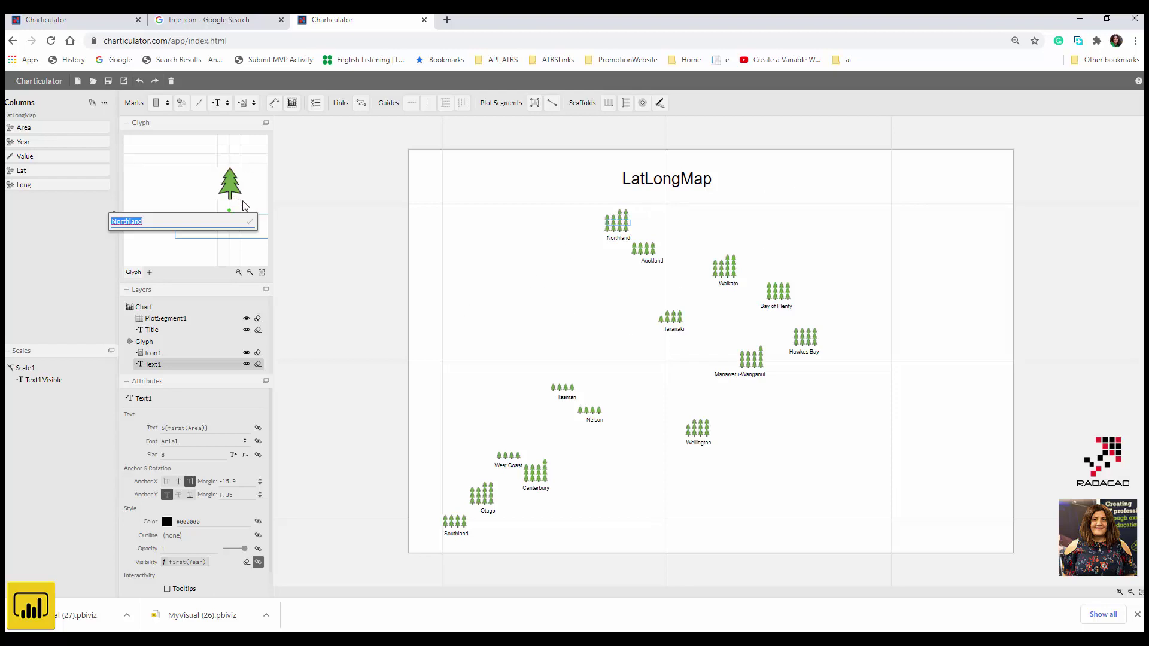
click(240, 130)
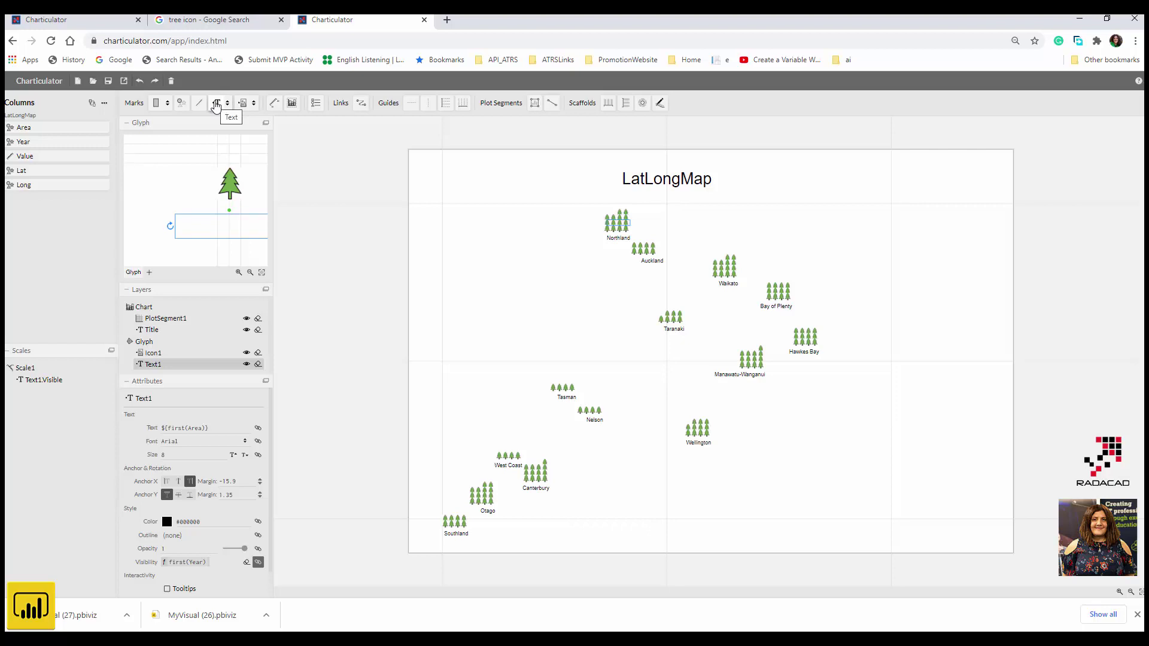
Step: Add a second text label above the tree glyph and bind it to the Value column
click(215, 105)
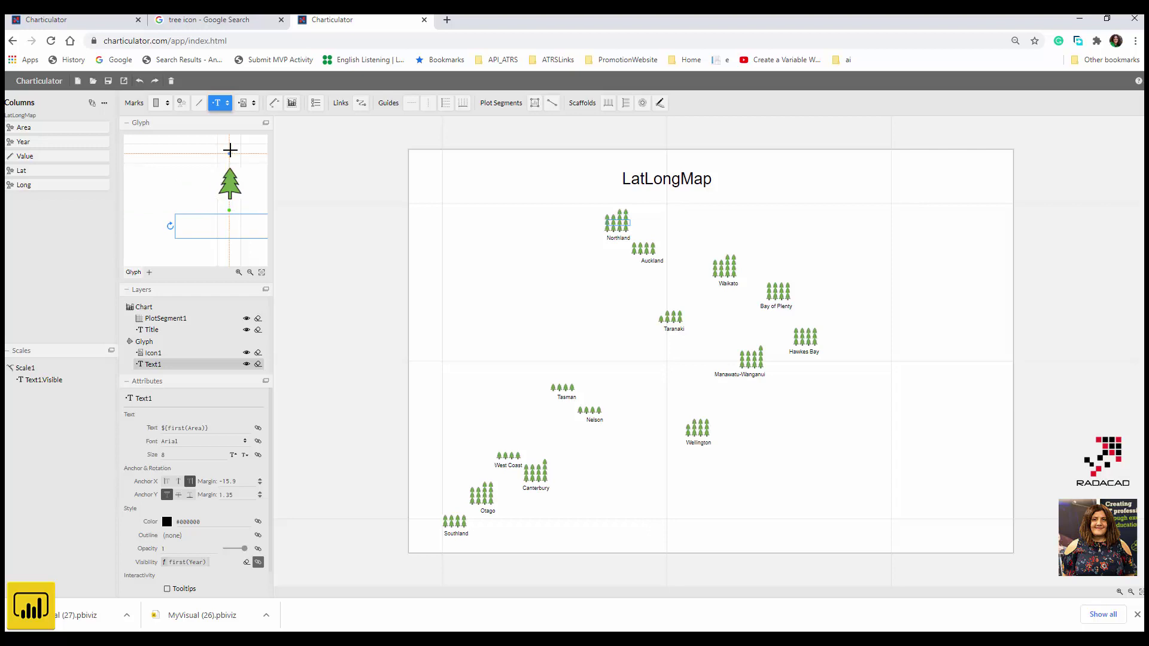
click(230, 149)
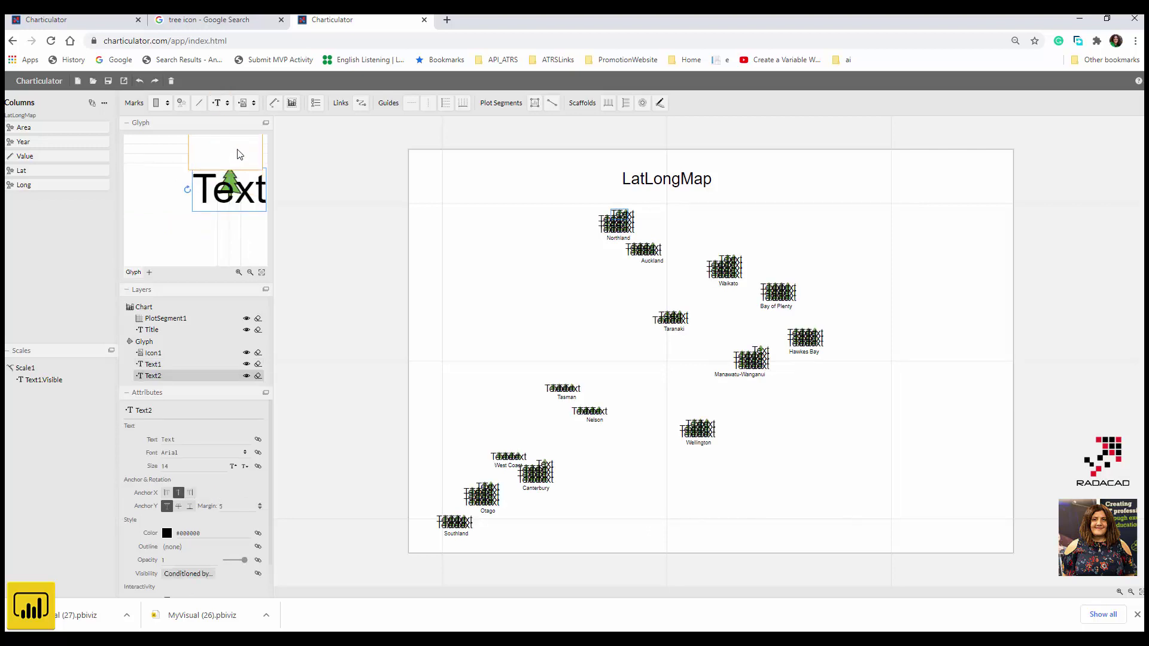
click(239, 155)
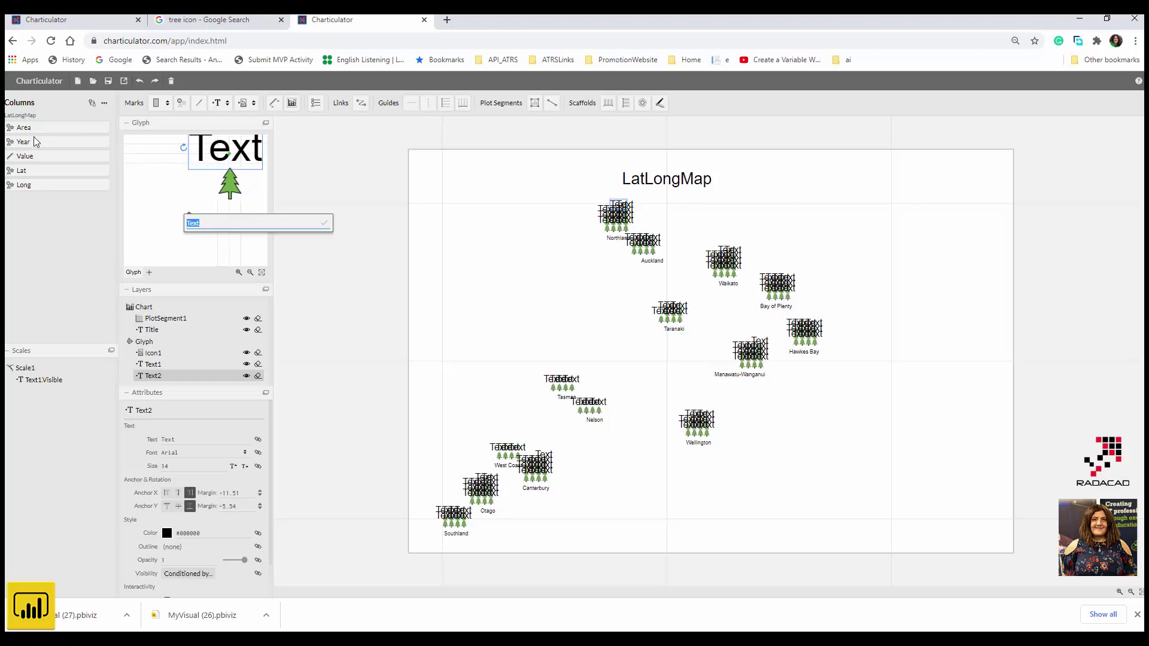
click(25, 154)
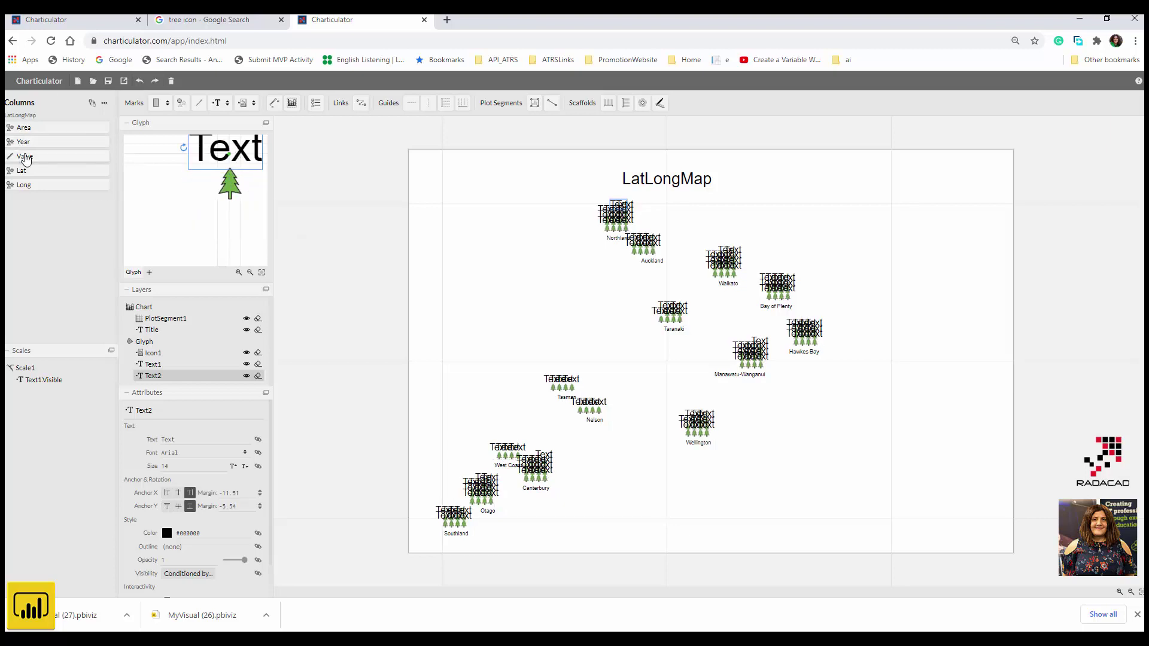
click(10, 157)
drag(21, 157, 197, 448)
Step: Condition the value label's visibility on Year and reduce its font size to 10
click(178, 574)
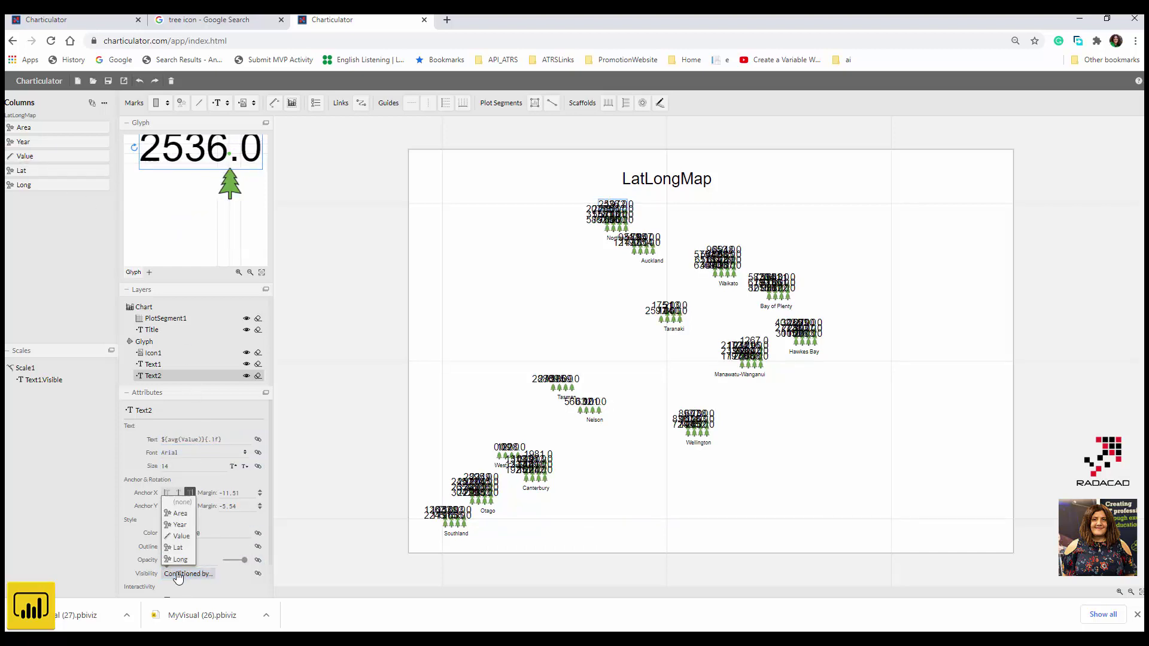
click(177, 525)
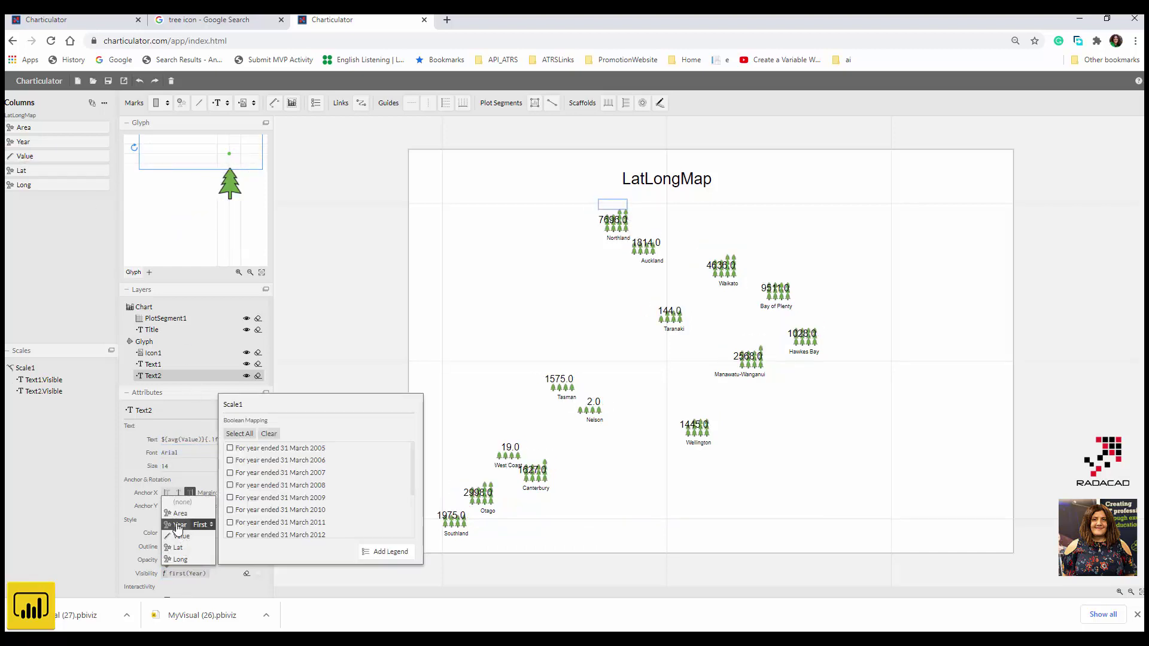
click(357, 186)
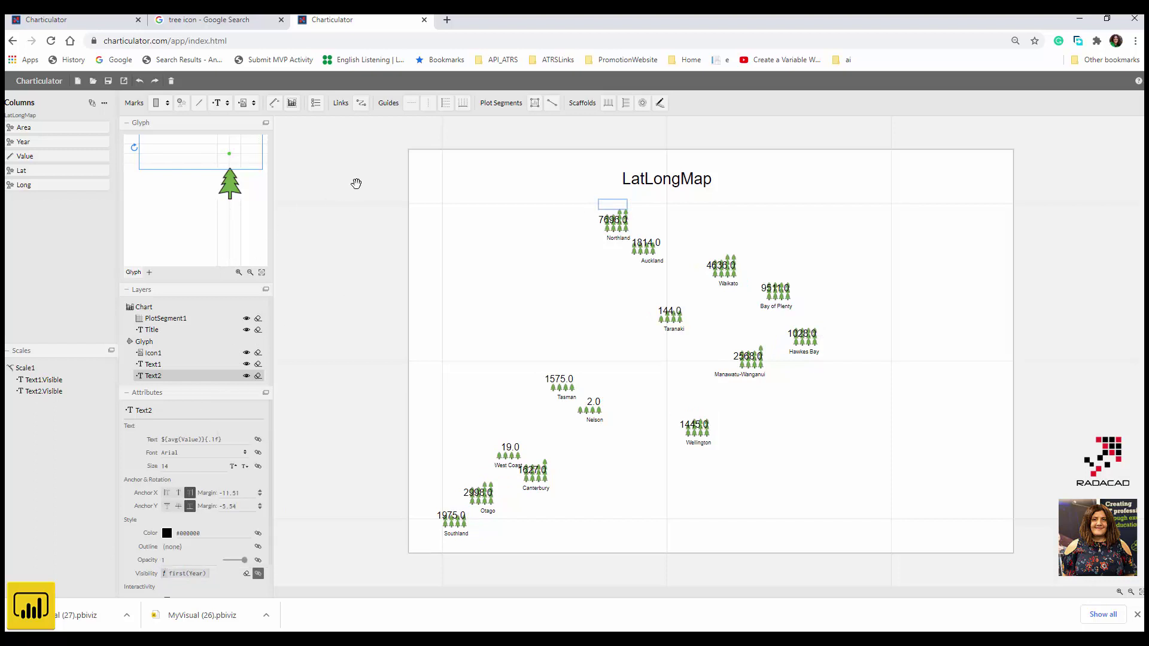
click(245, 467)
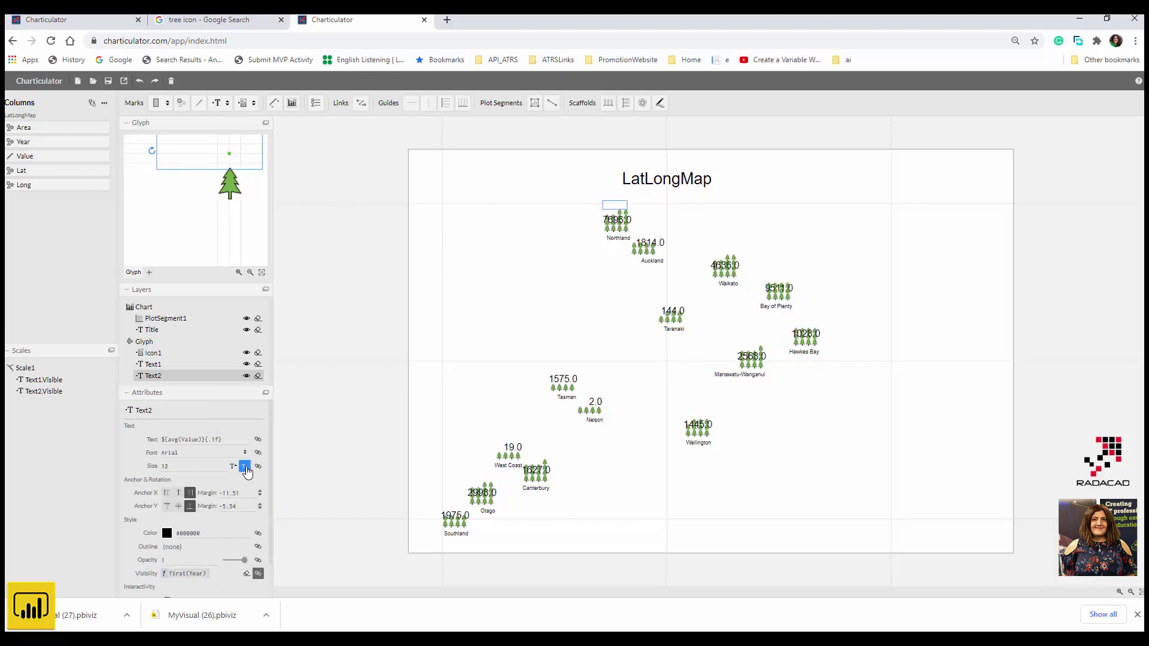
click(341, 301)
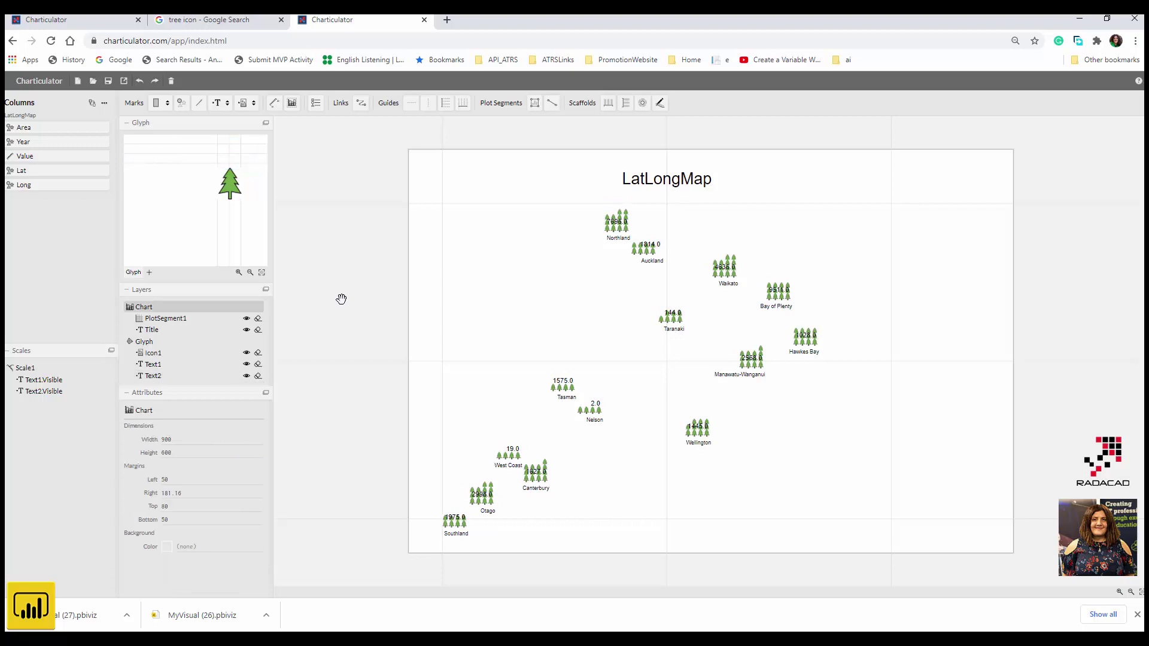
Step: Raise the Text2 value label higher above the tree and pull the chart's right boundary slightly inward
click(178, 375)
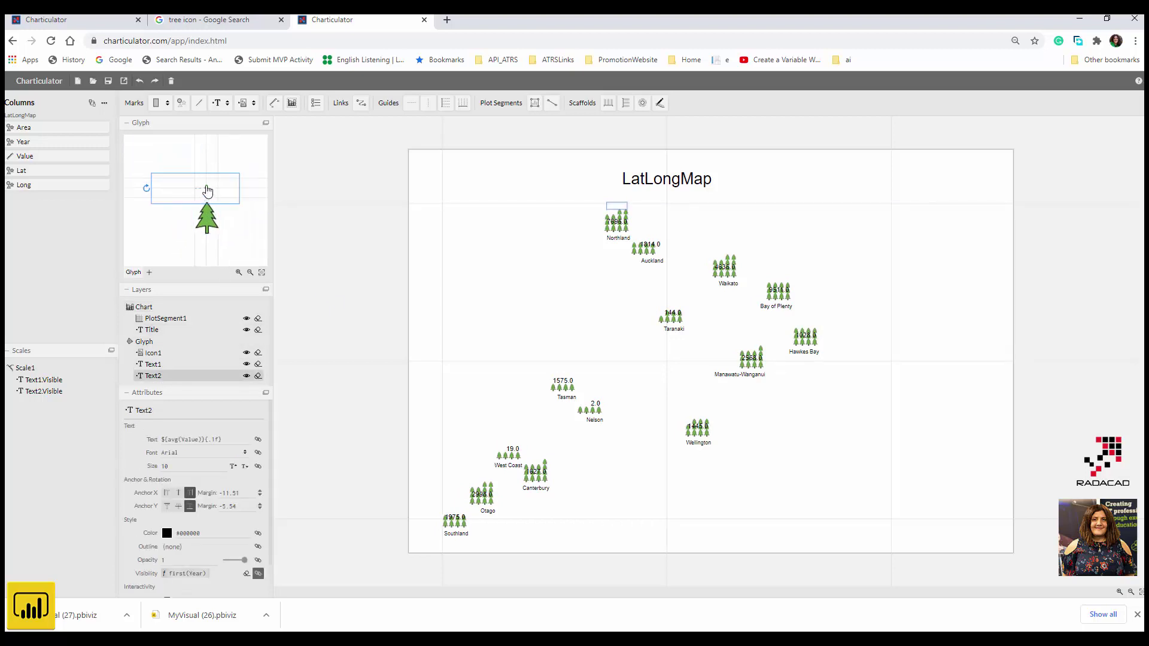
double_click(215, 188)
click(229, 173)
drag(227, 173, 231, 165)
double_click(231, 164)
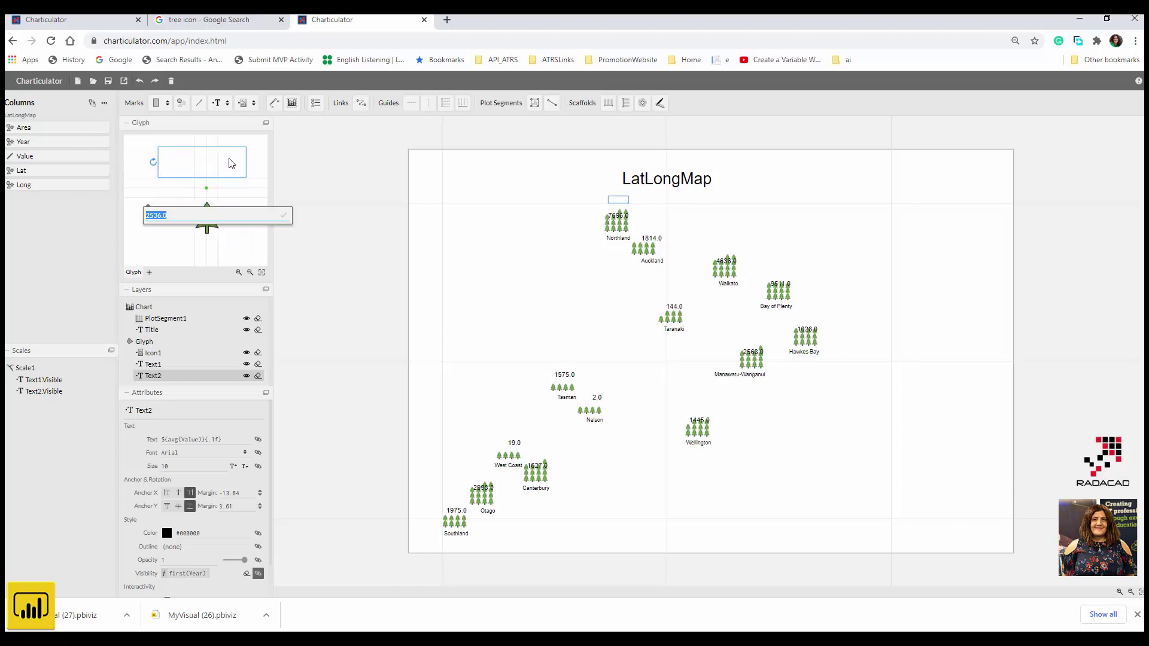
click(227, 159)
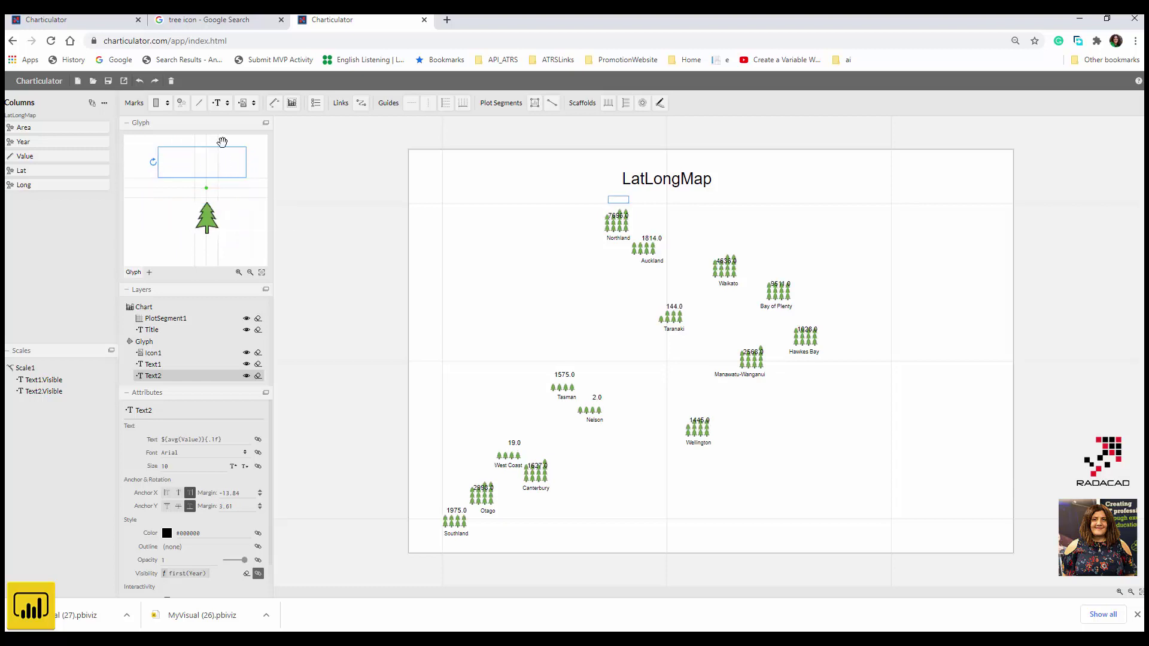
drag(222, 157, 222, 146)
double_click(222, 147)
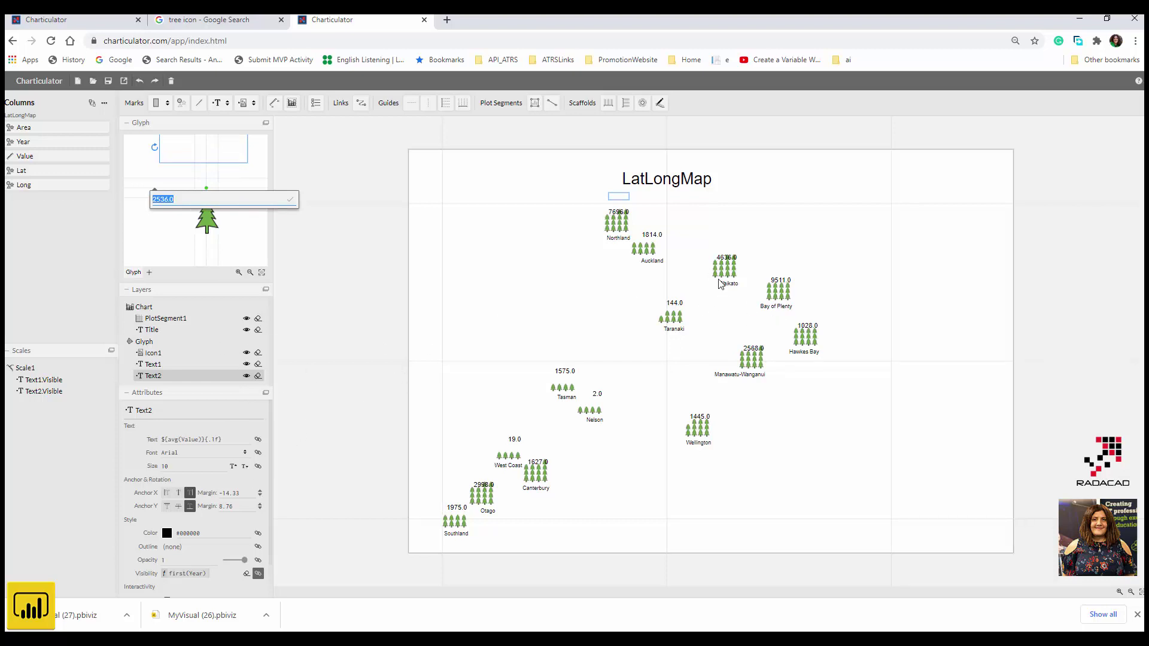
click(850, 291)
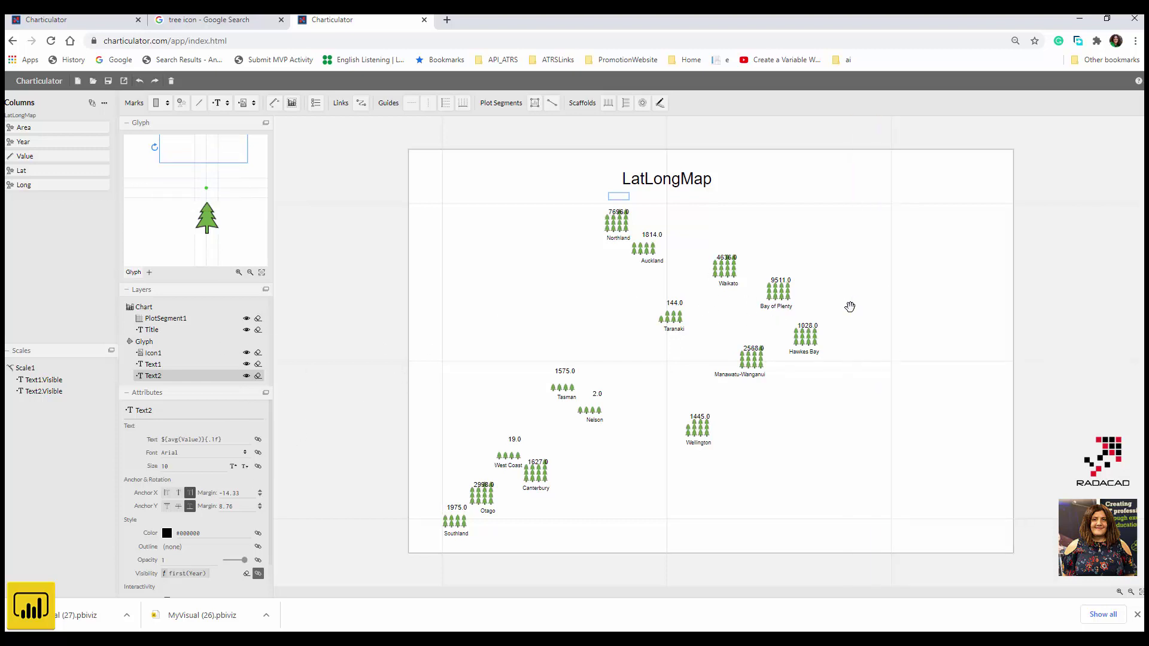
drag(850, 306, 836, 311)
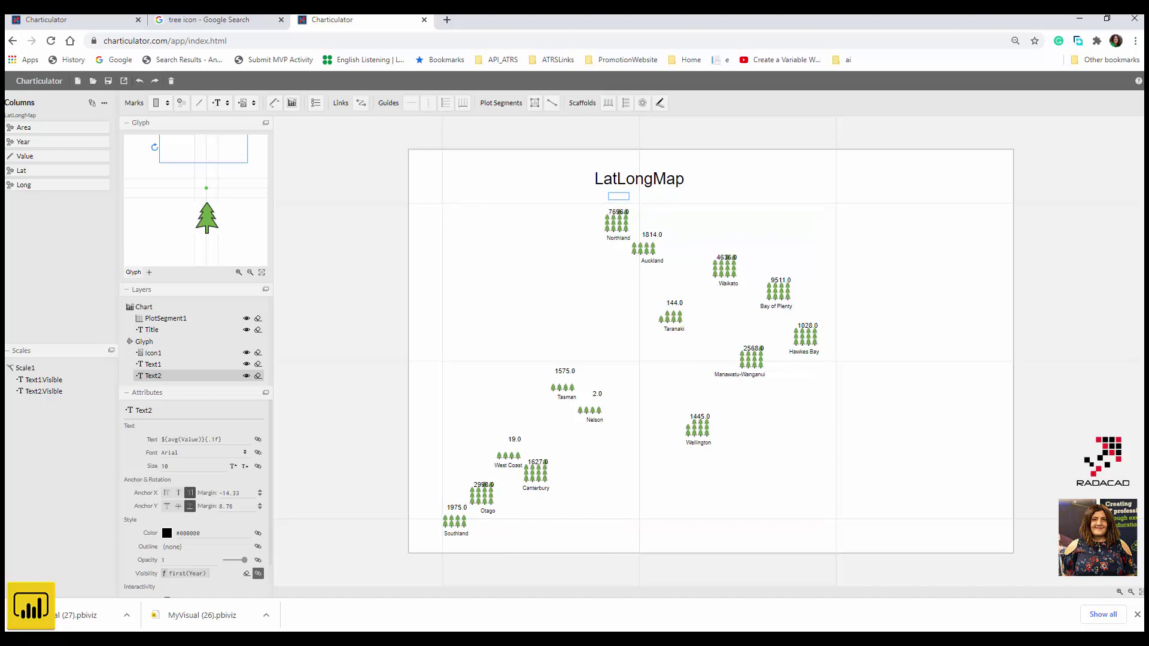
Step: In Power BI, filter the map by Manawatu-Wanganui, Hawkes Bay, Auckland, Northland and West Coast, clearing each filter afterwards
key(alt+Tab)
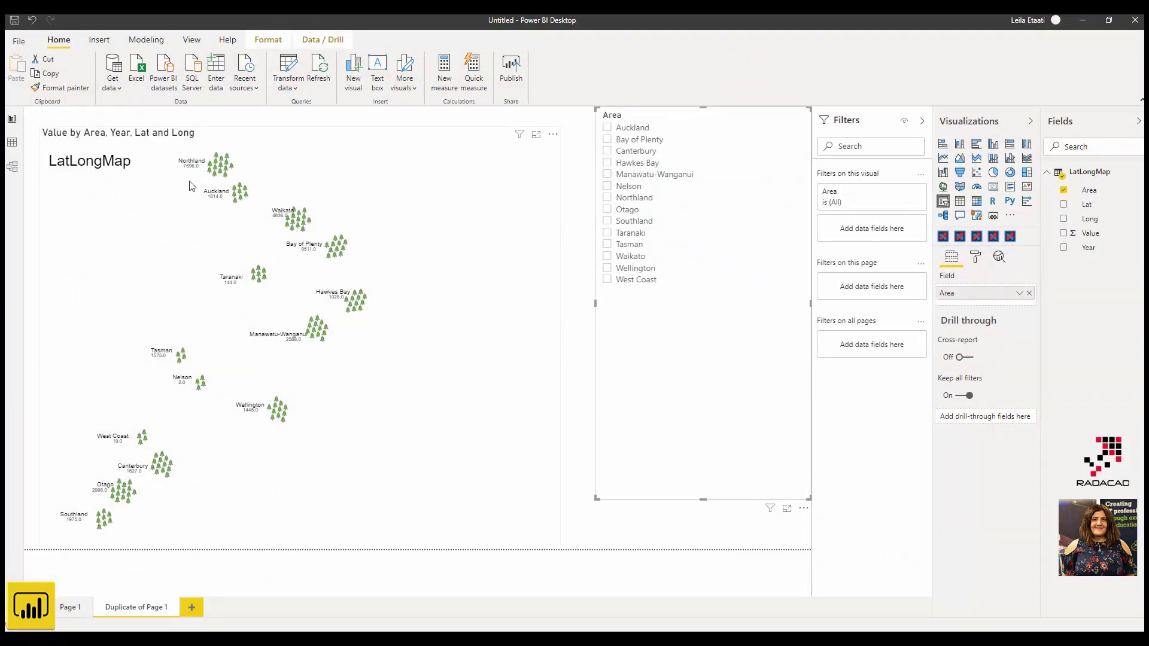
click(625, 175)
click(626, 175)
click(628, 168)
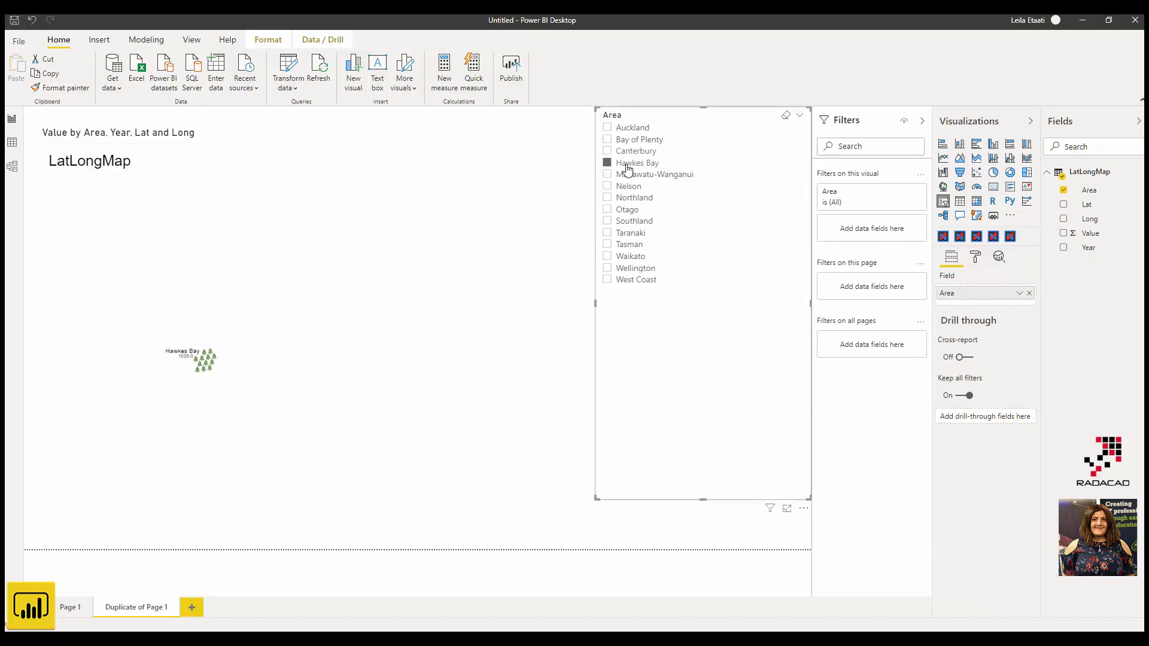
click(627, 168)
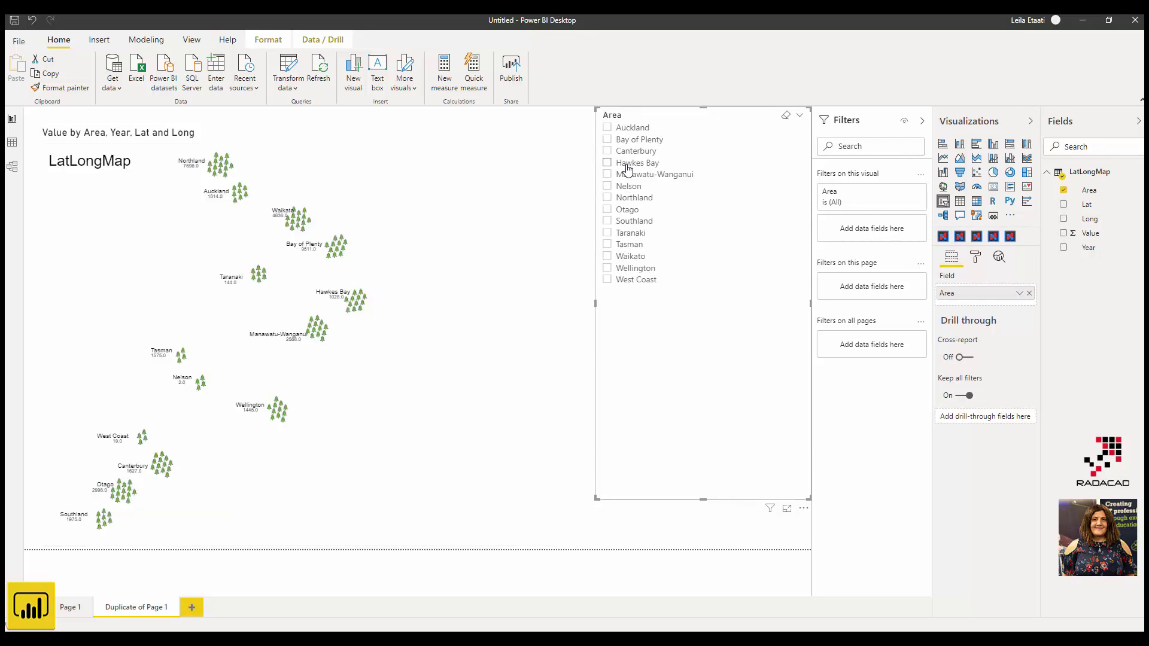
click(629, 128)
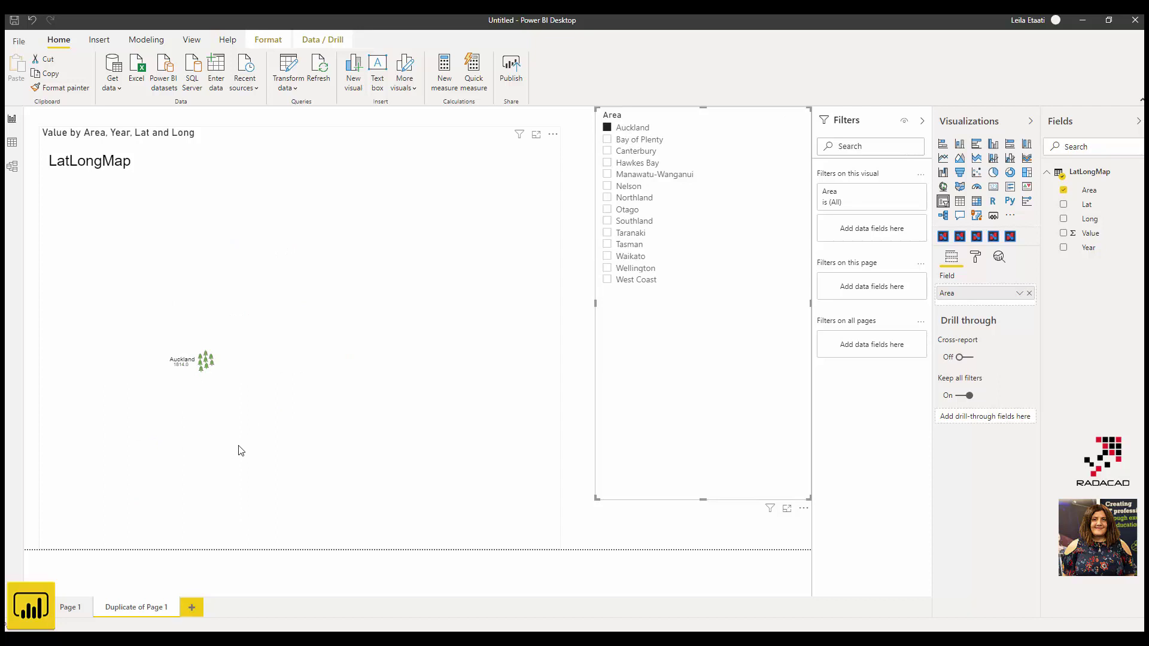
click(632, 128)
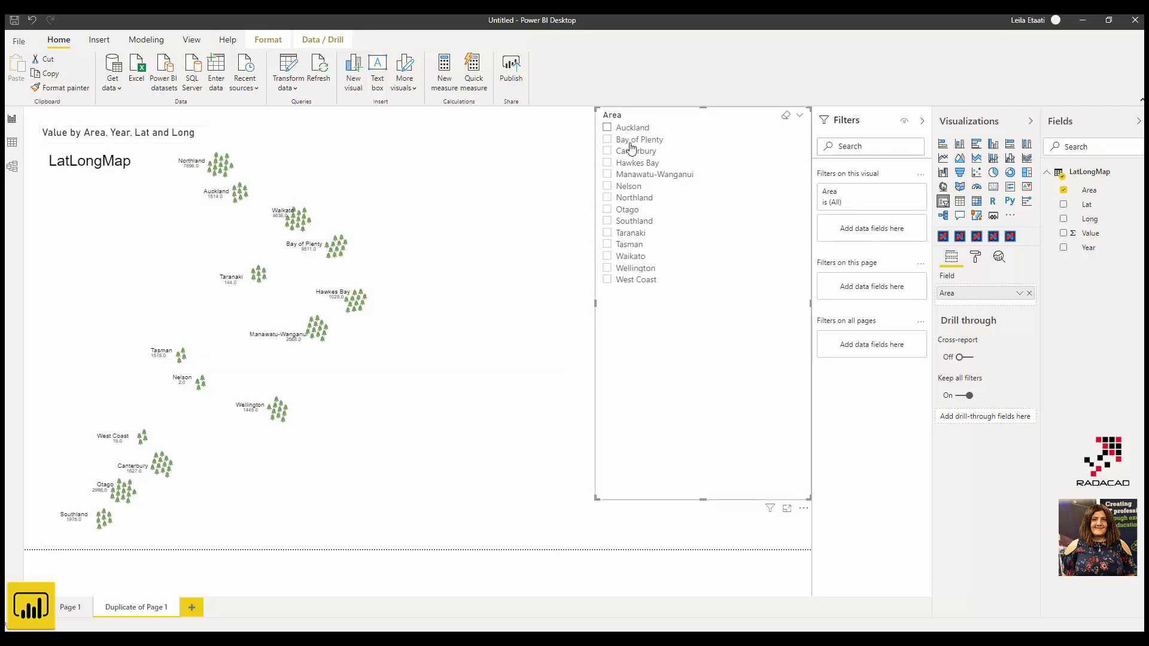
click(633, 198)
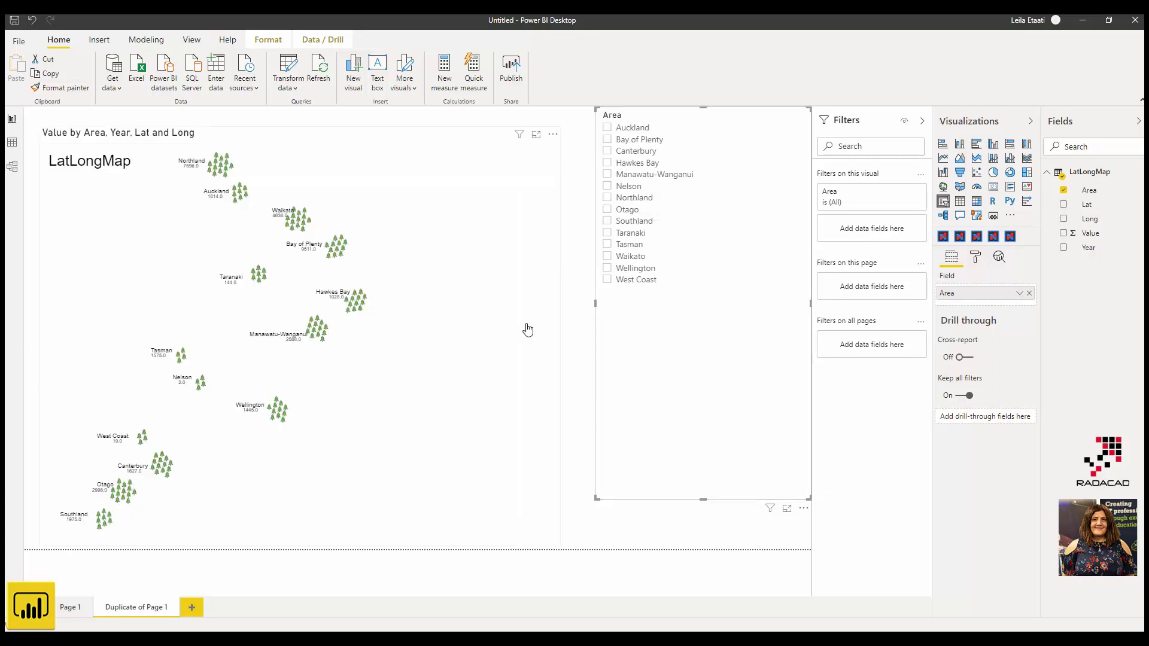
click(635, 281)
click(635, 286)
Step: Switch back to the Chrome window running Charticulator
click(192, 583)
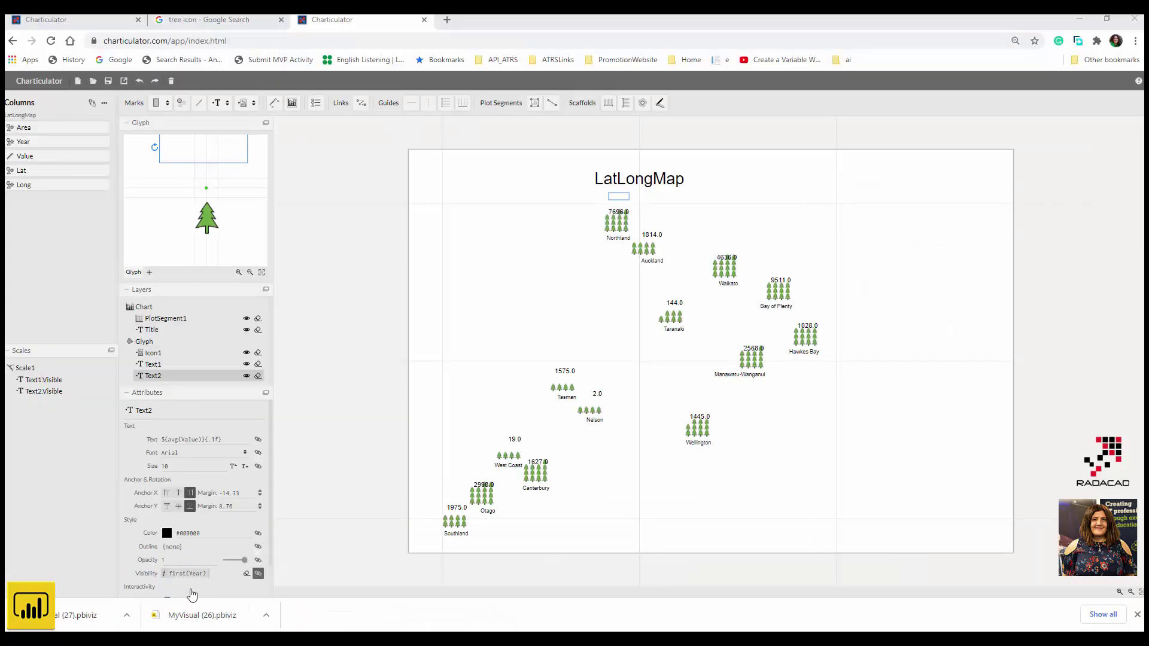